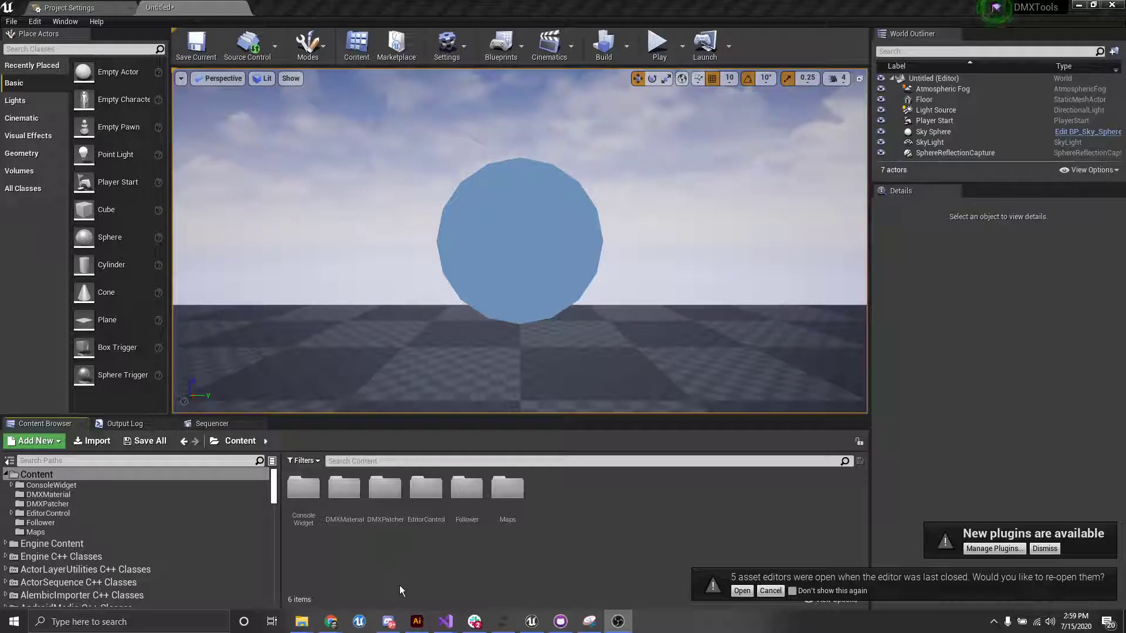
- Open the DMXPatcher folder to reveal the DMXSetter and DMX_TestPatch assets
double_click(386, 521)
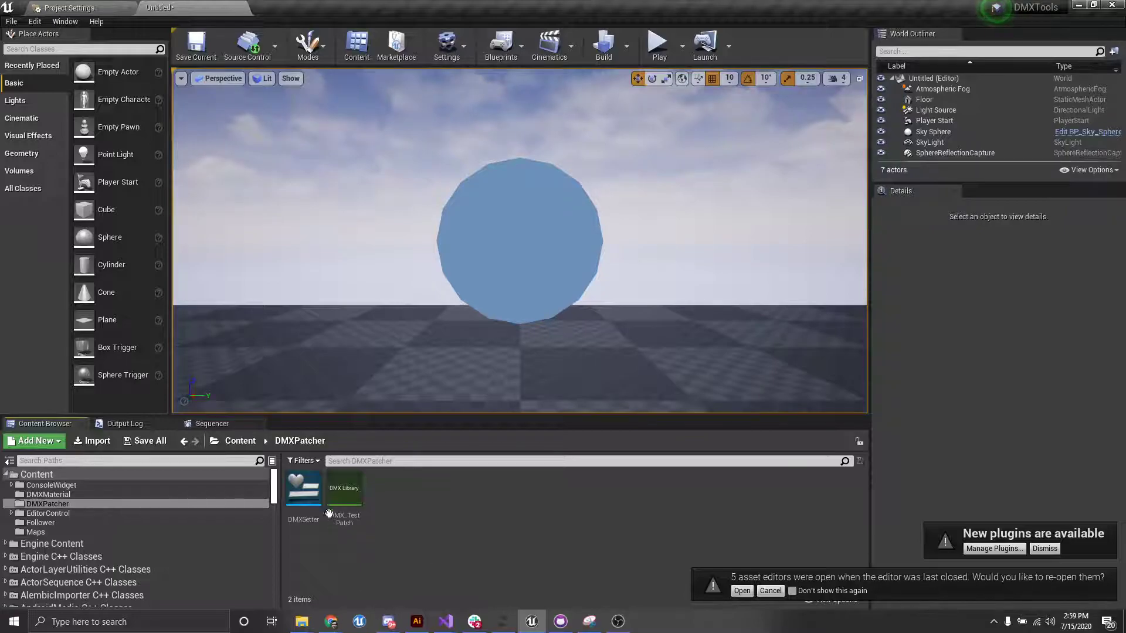
- Run DMXSetter as an editor utility widget and dock it, narrowed, in the bottom panel
right_click(315, 490)
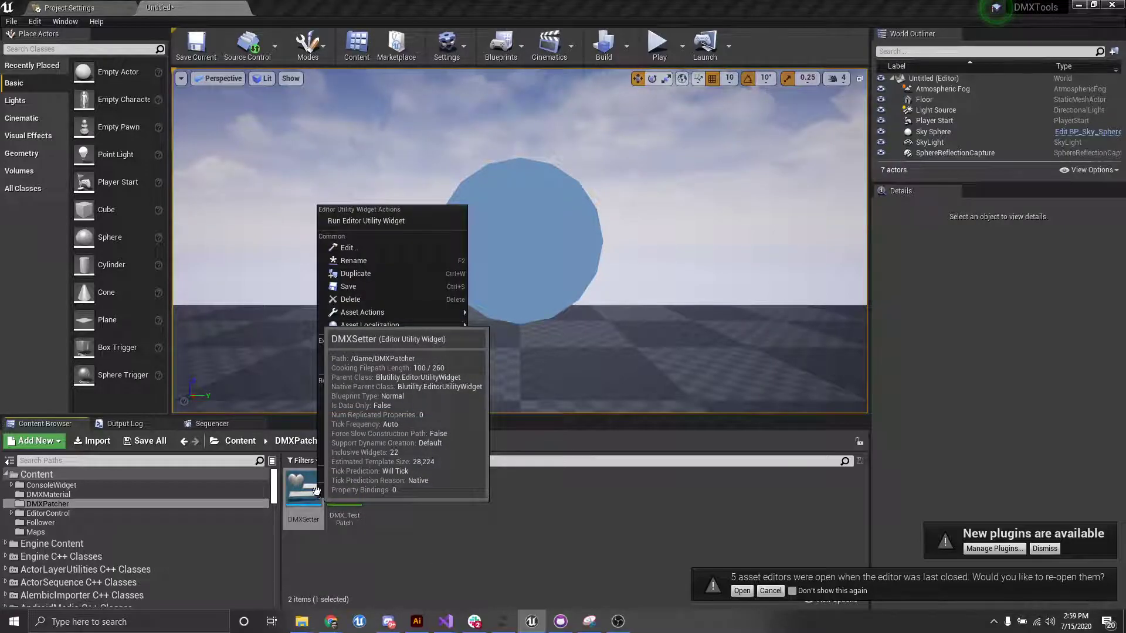
left_click(389, 223)
left_click_drag(328, 141, 797, 483)
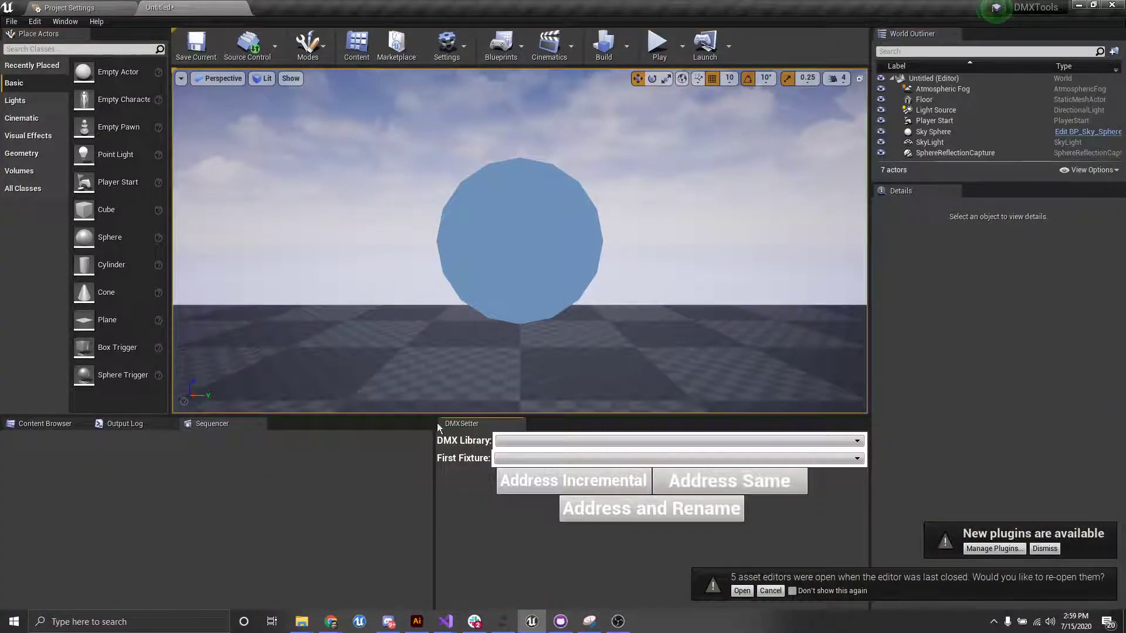
left_click_drag(434, 516, 699, 442)
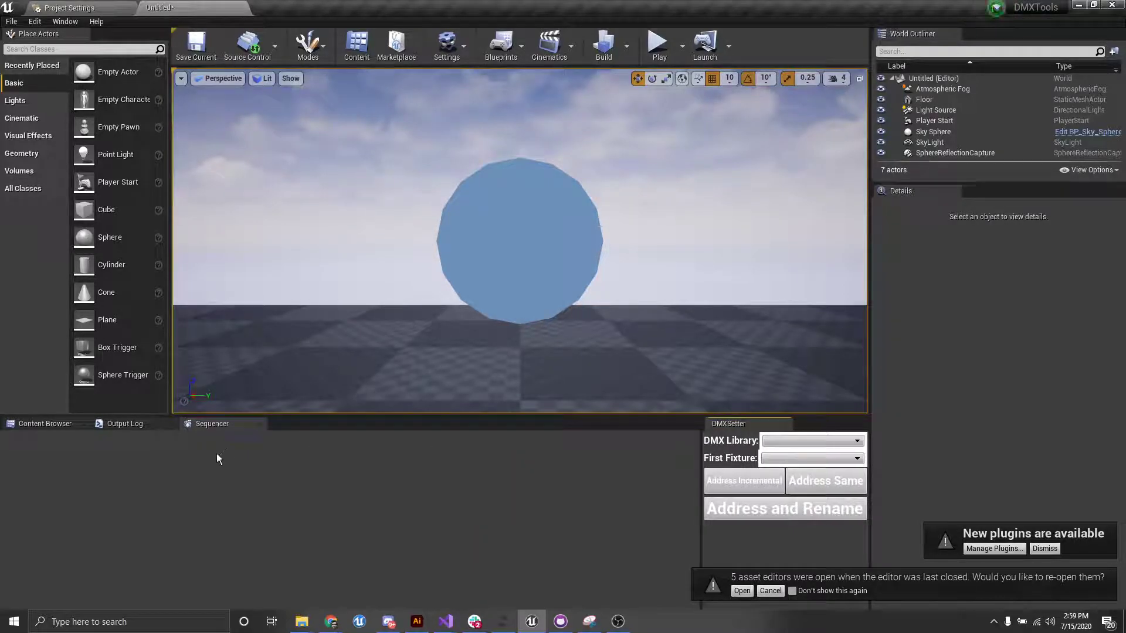
- Bring the Content Browser back up beside the docked DMXSetter panel
left_click(49, 425)
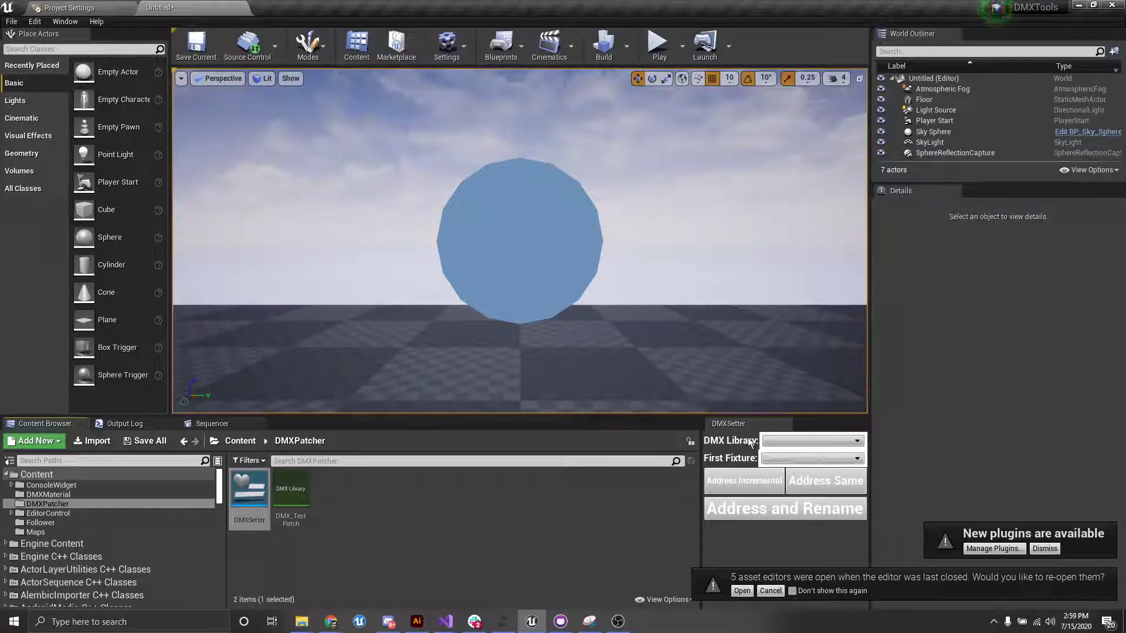
- Place a BP_MovingHead fixture from the DMXFixtures Content folder into the level
left_click_drag(219, 482, 217, 525)
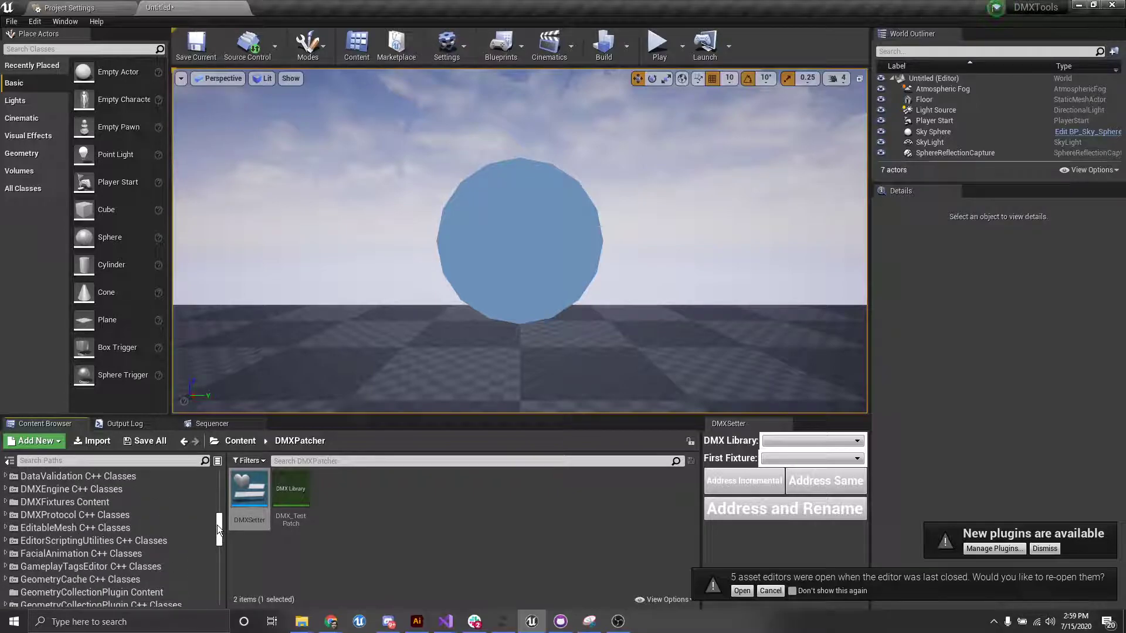
left_click(76, 503)
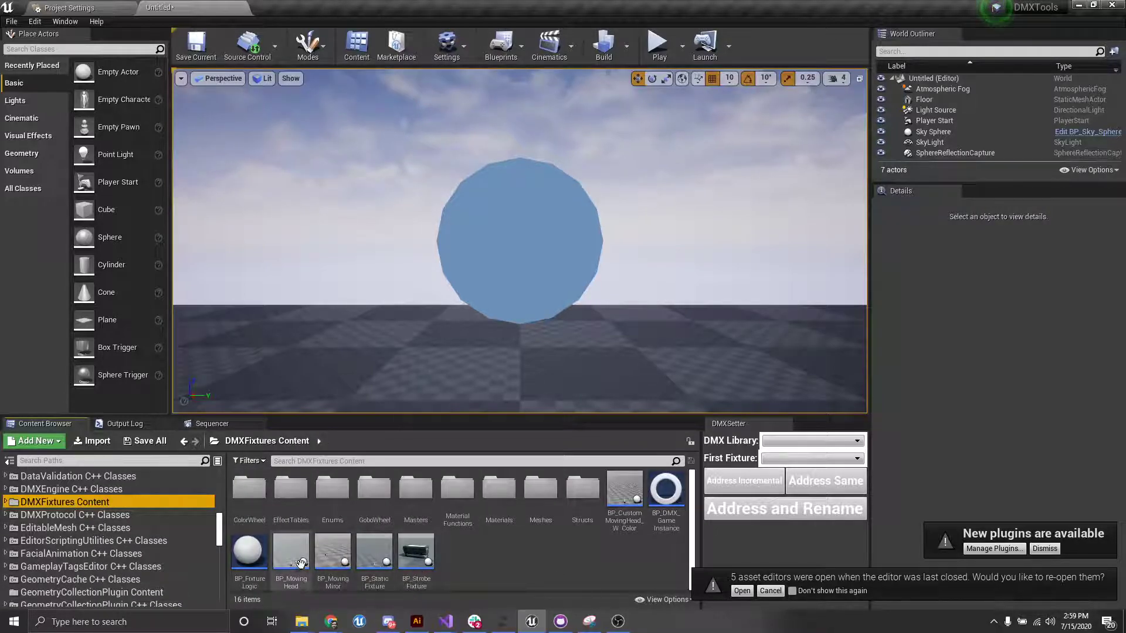
left_click_drag(291, 554, 358, 399)
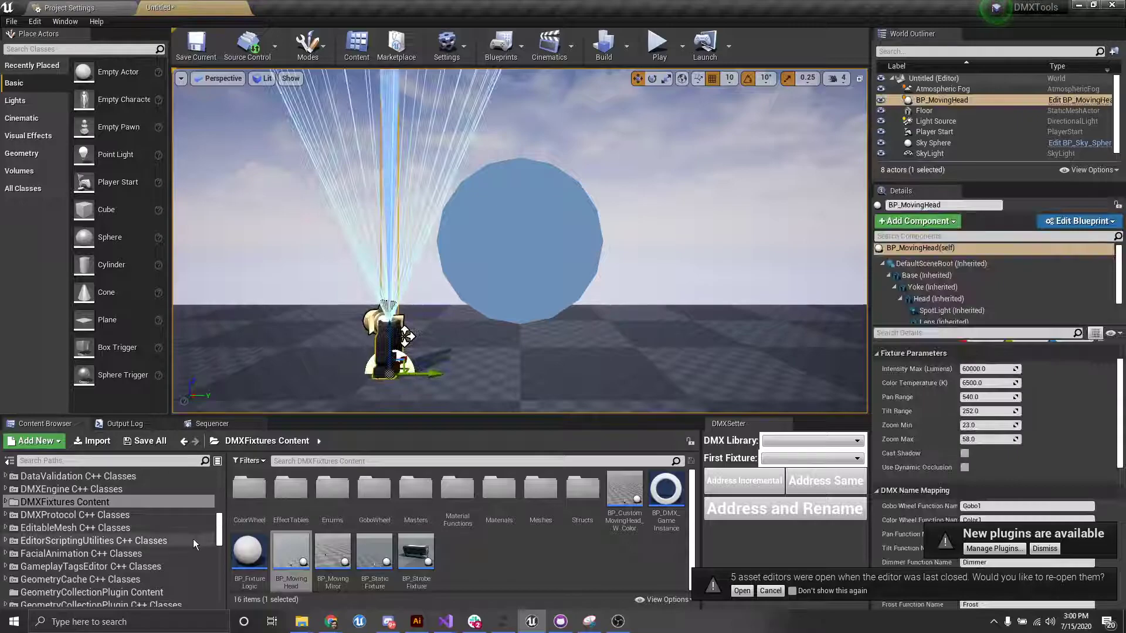
- Return to the DMXPatcher folder, frame the moving head, and show its DMX Fixture Patch settings
scroll(112, 536, "up", 10)
left_click(36, 475)
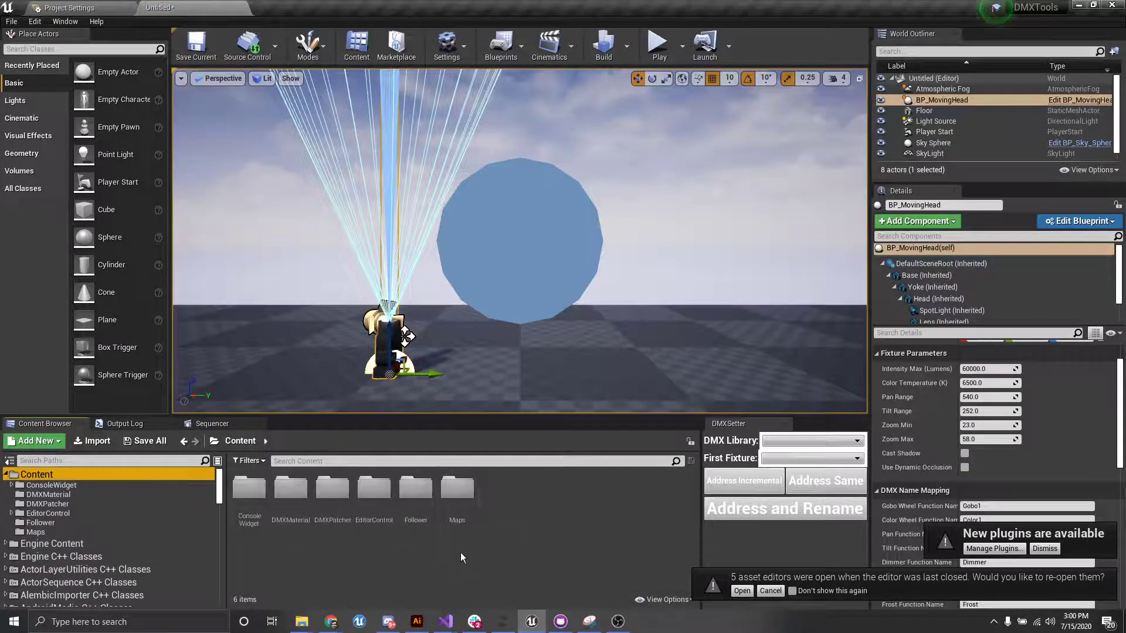
double_click(330, 513)
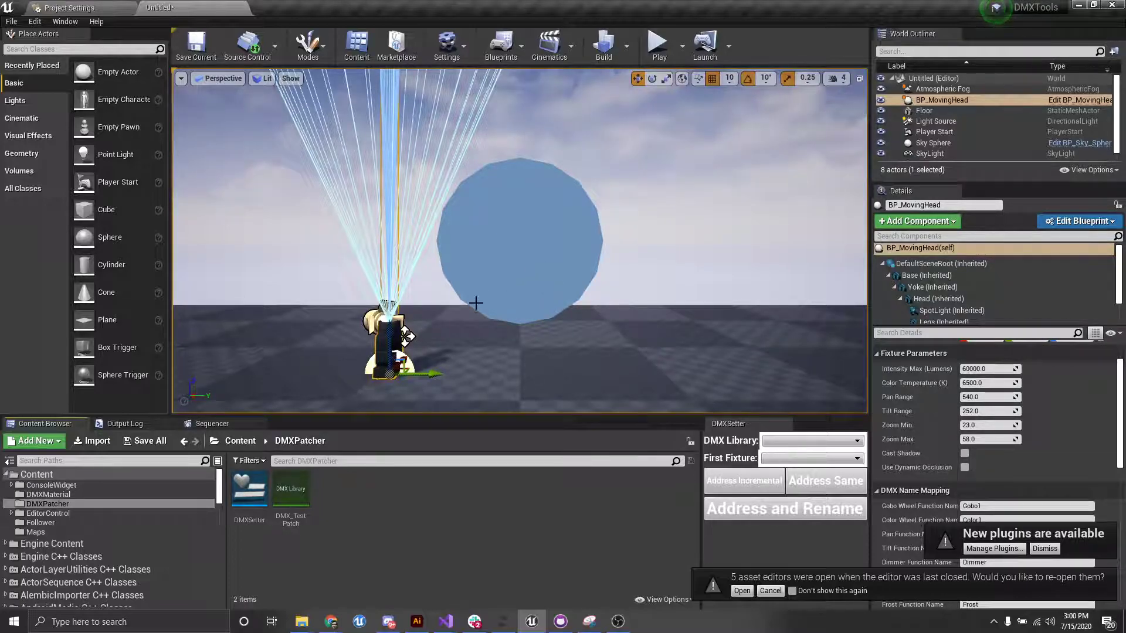
key("f")
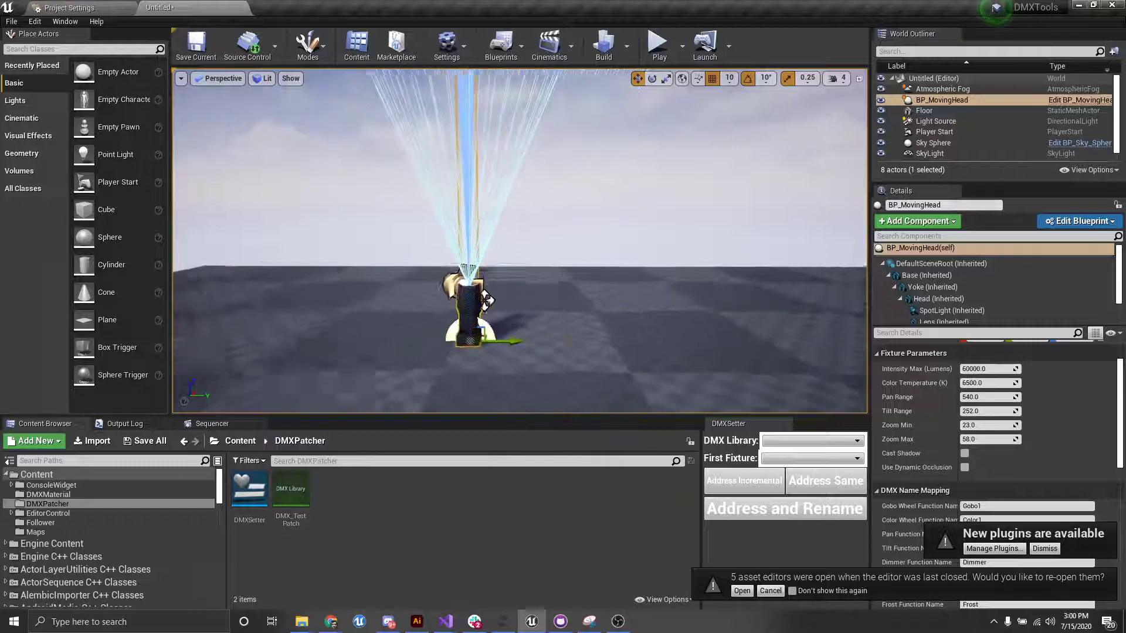
scroll(965, 306, "down", 2)
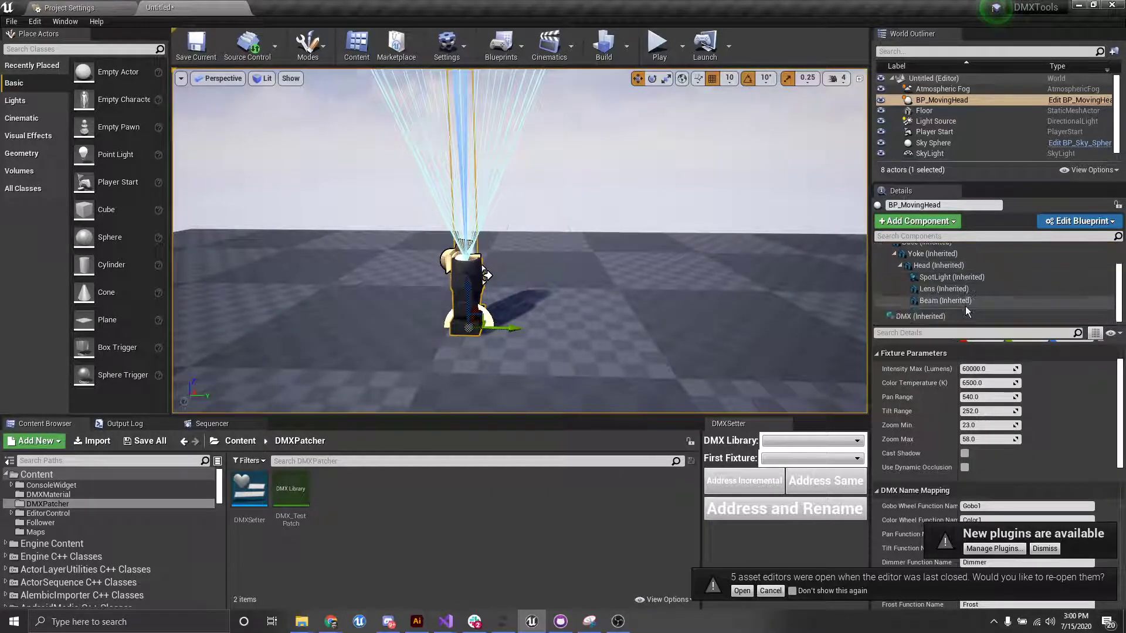
left_click(962, 316)
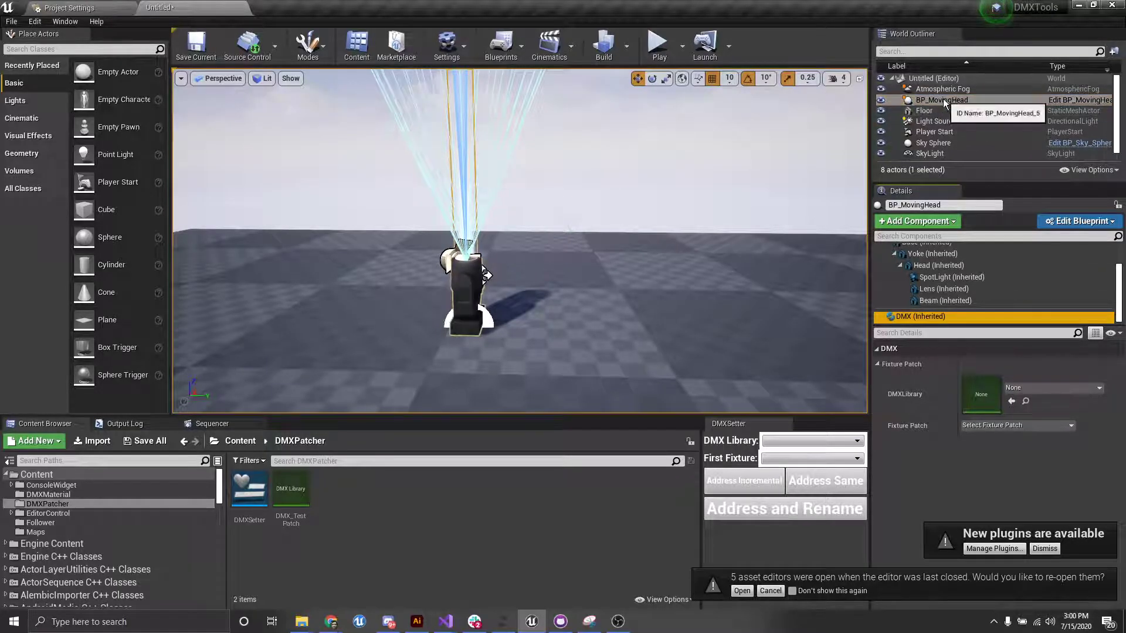
- Alt-drag the moving head into three copies, then duplicate those three to make six in a row
left_click(461, 268)
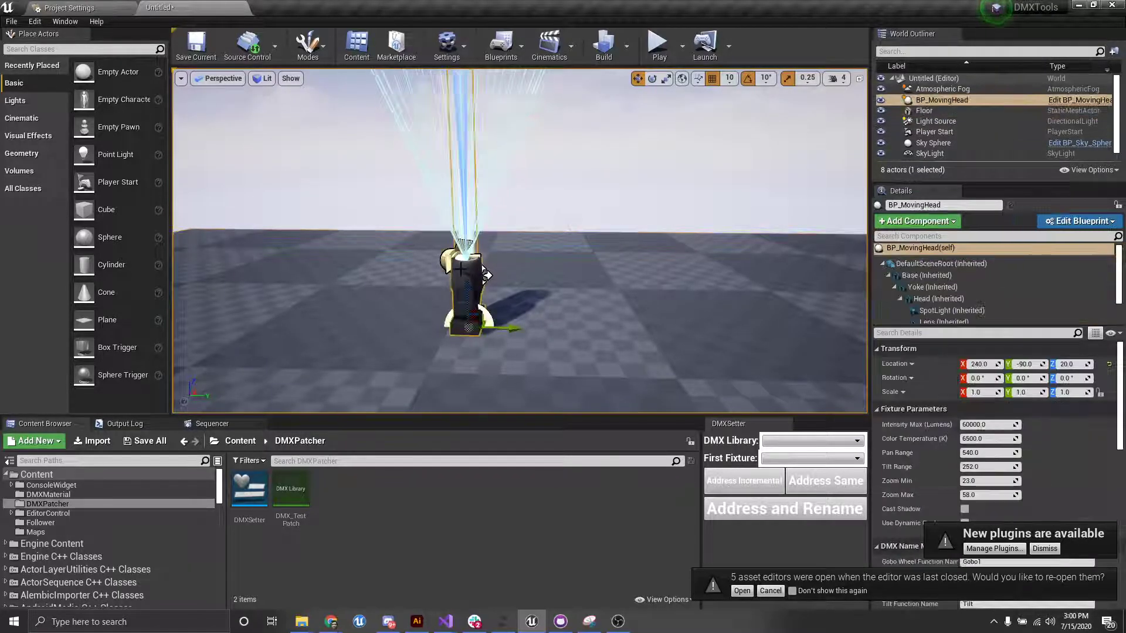
left_click_drag(519, 329, 674, 316, "alt")
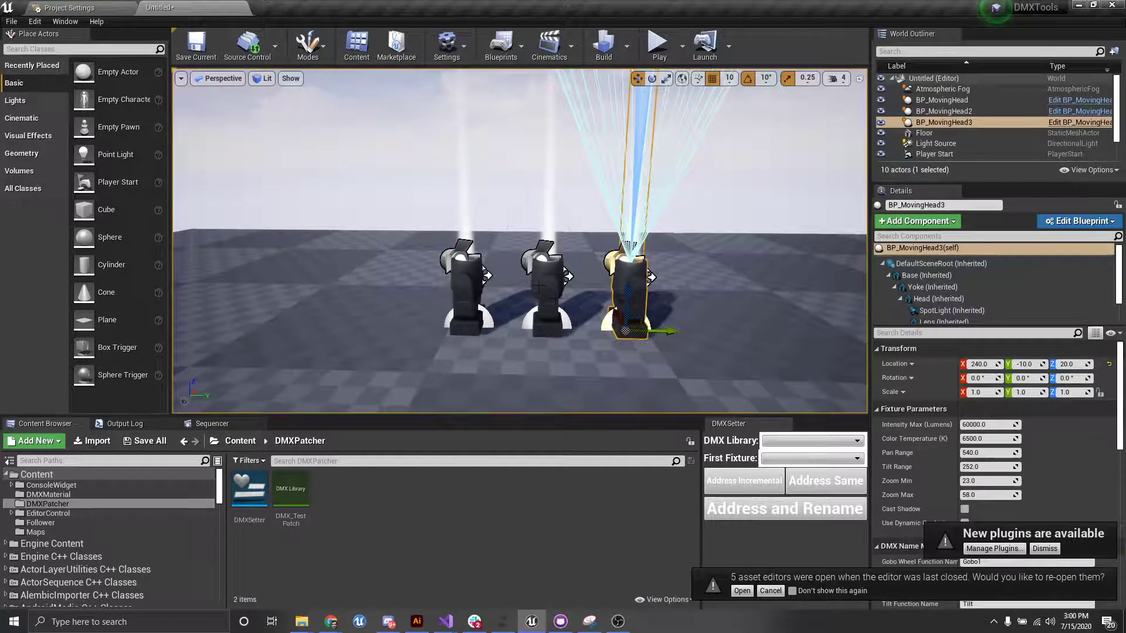
left_click(465, 275, "ctrl")
left_click(545, 282, "ctrl")
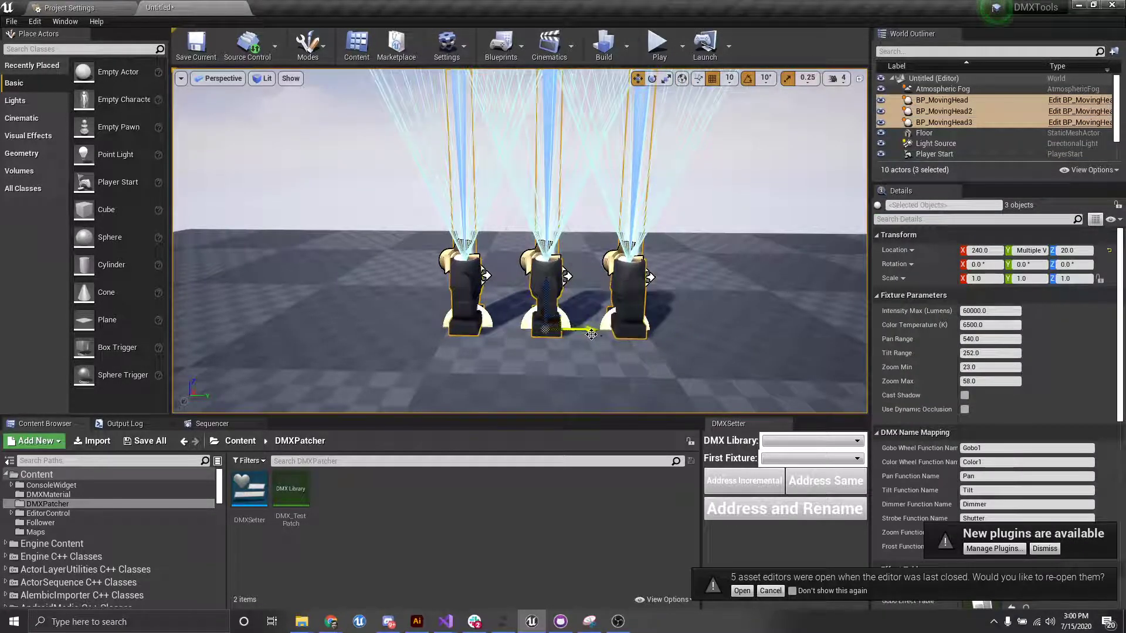
left_click_drag(595, 327, 844, 319, "alt")
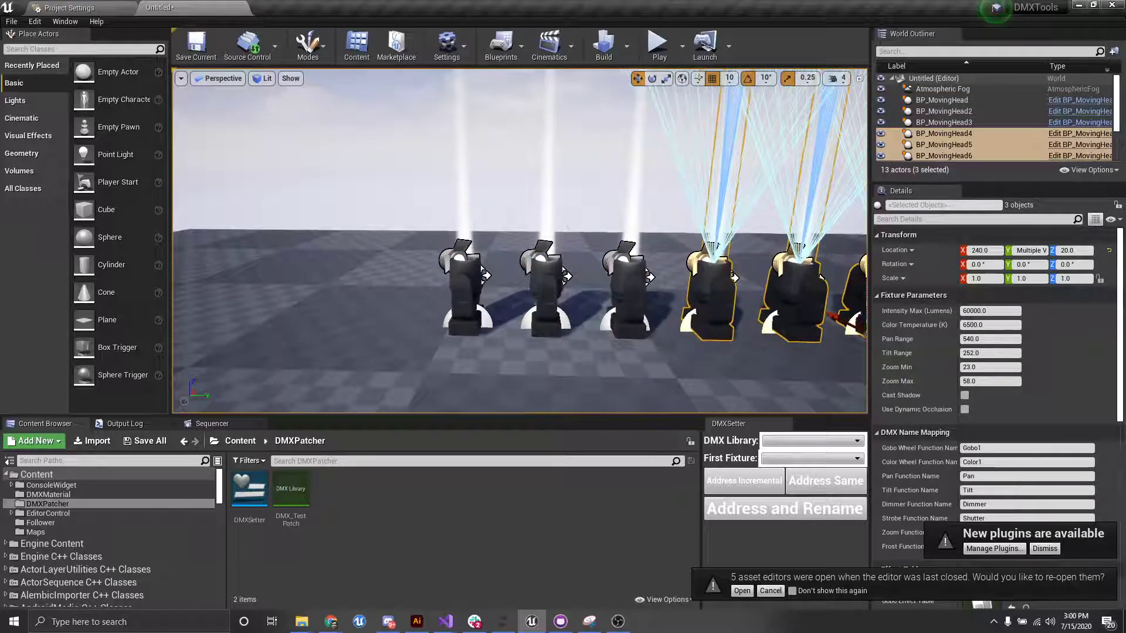
scroll(290, 277, "down", 5)
scroll(715, 241, "up", 2)
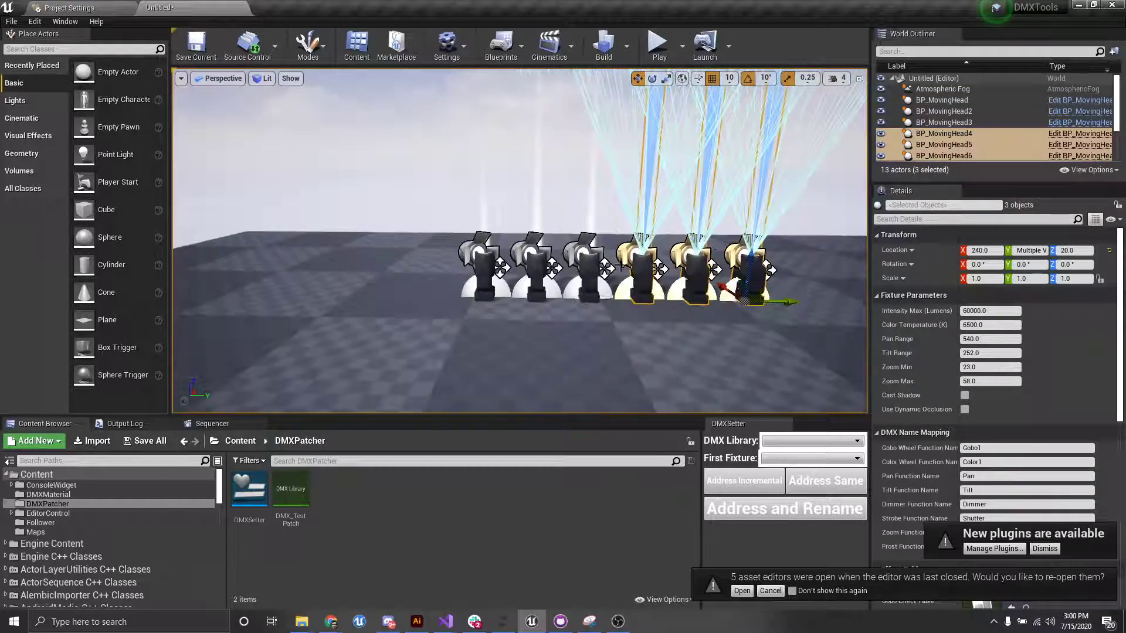
left_click(654, 339)
left_click_drag(654, 339, 645, 275)
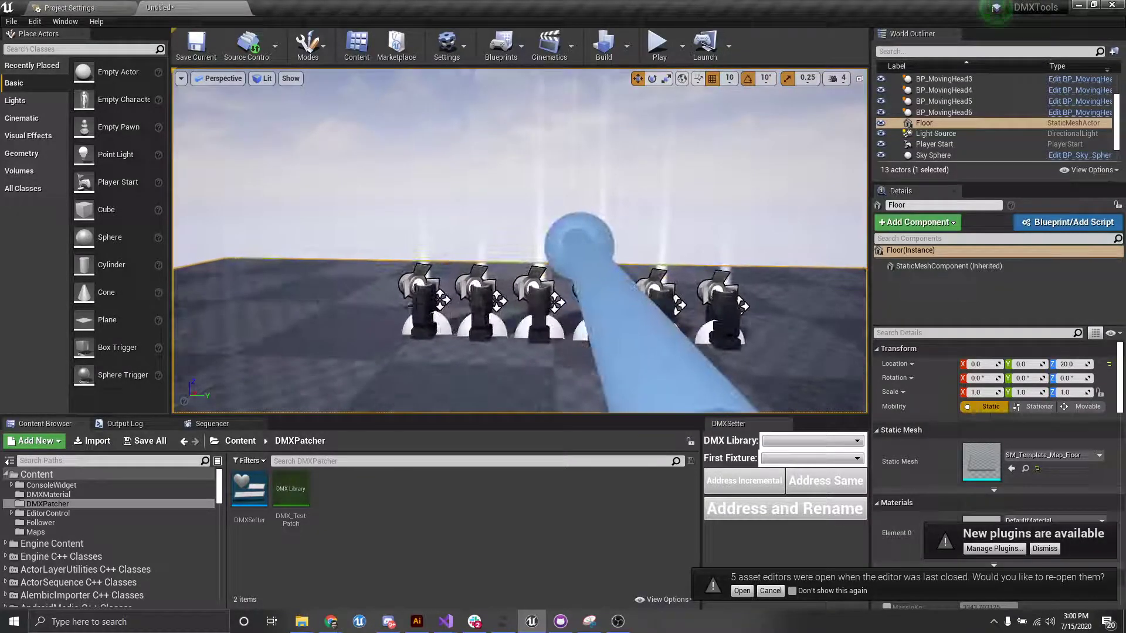
left_click(421, 299)
scroll(1036, 294, "down", 2)
left_click(944, 317)
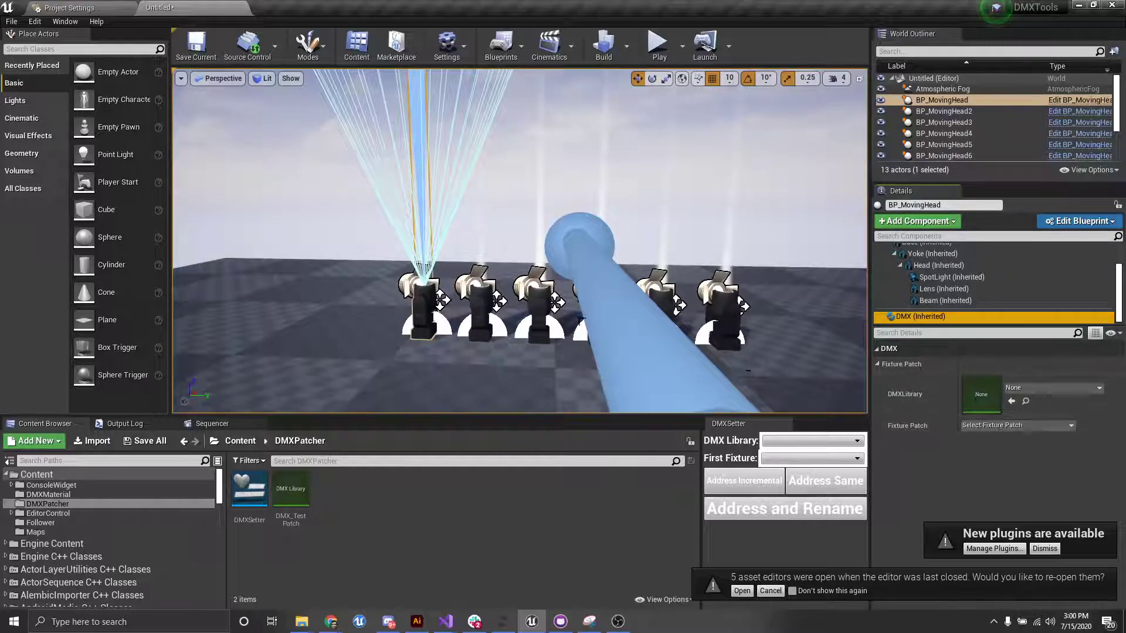
left_click(481, 304)
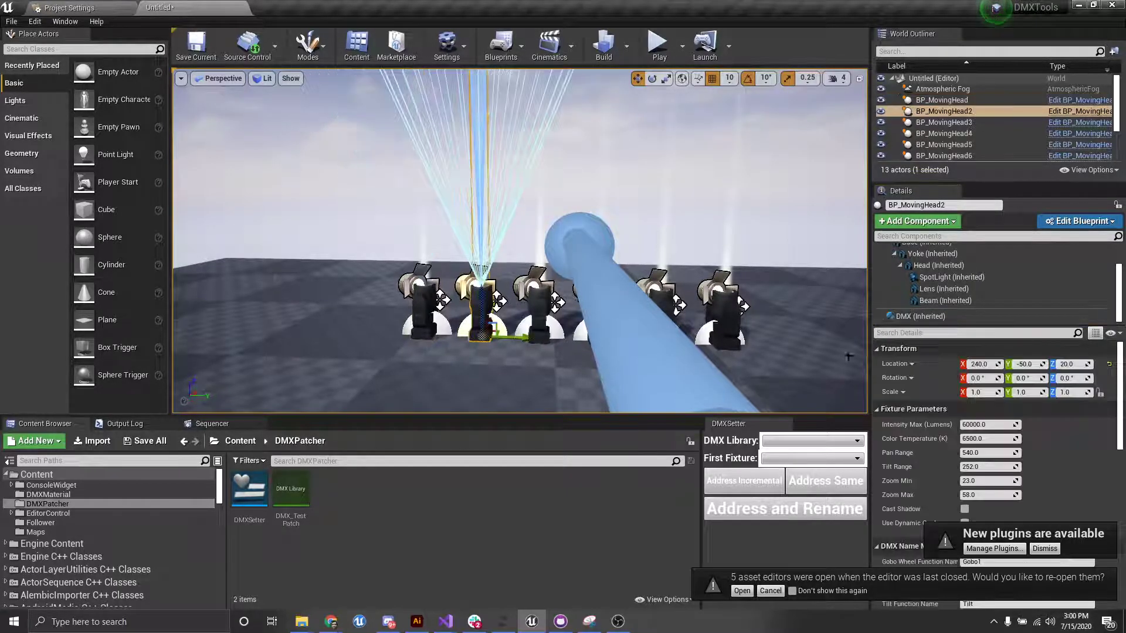
left_click(976, 317)
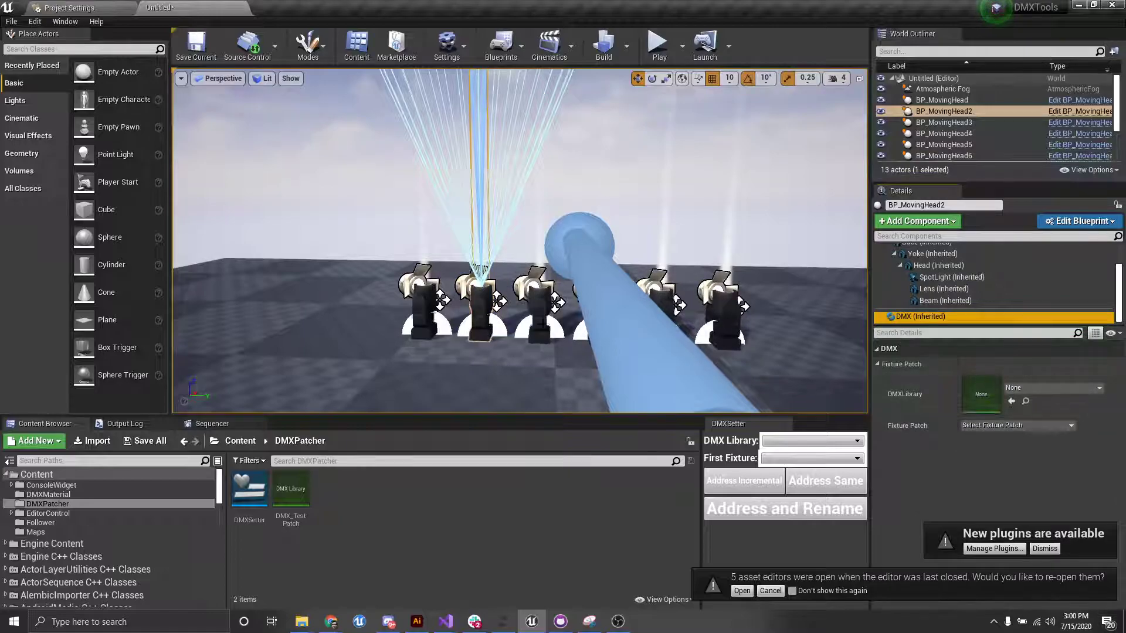
left_click(538, 302)
left_click(993, 317)
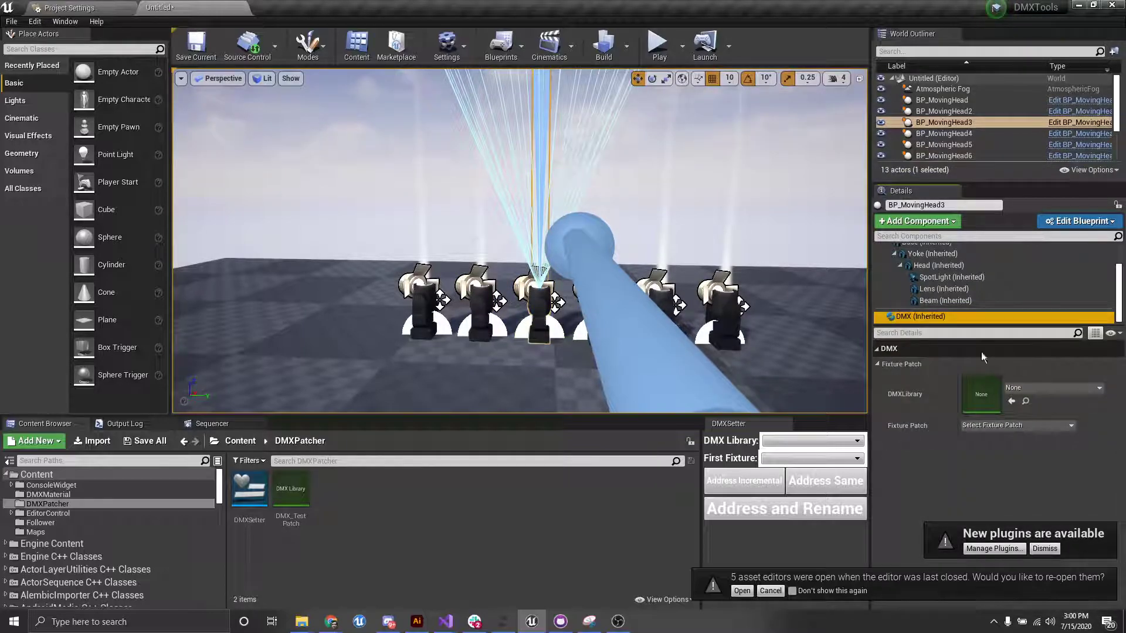
double_click(938, 123)
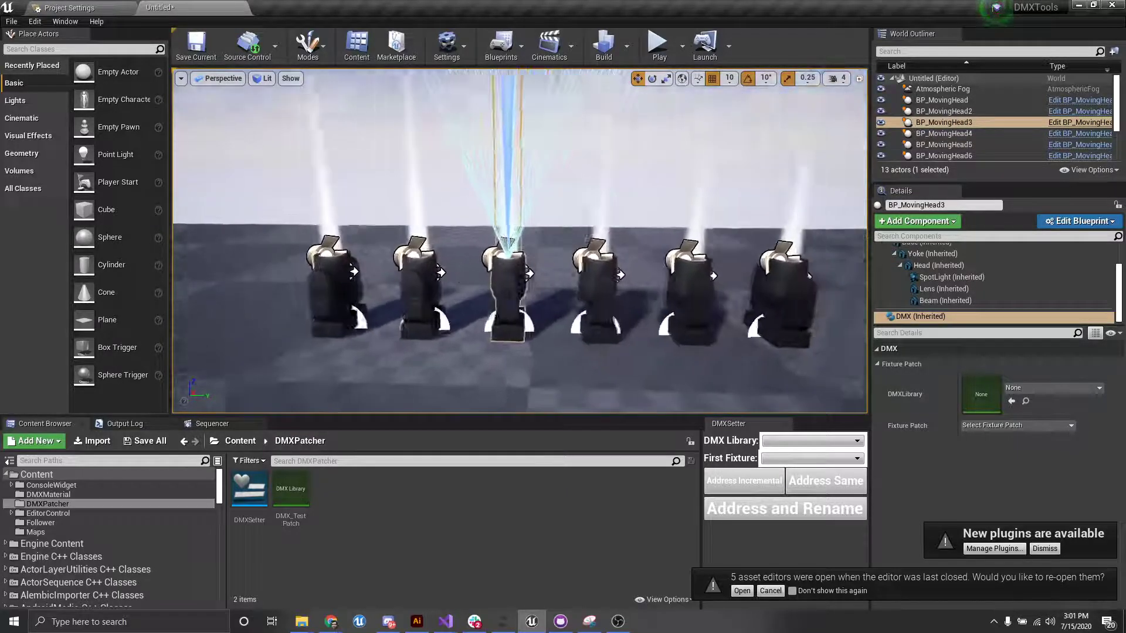
- Choose DMX_TestPatch as the DMX Library in the DMXSetter panel
right_click_drag(351, 267, 352, 267)
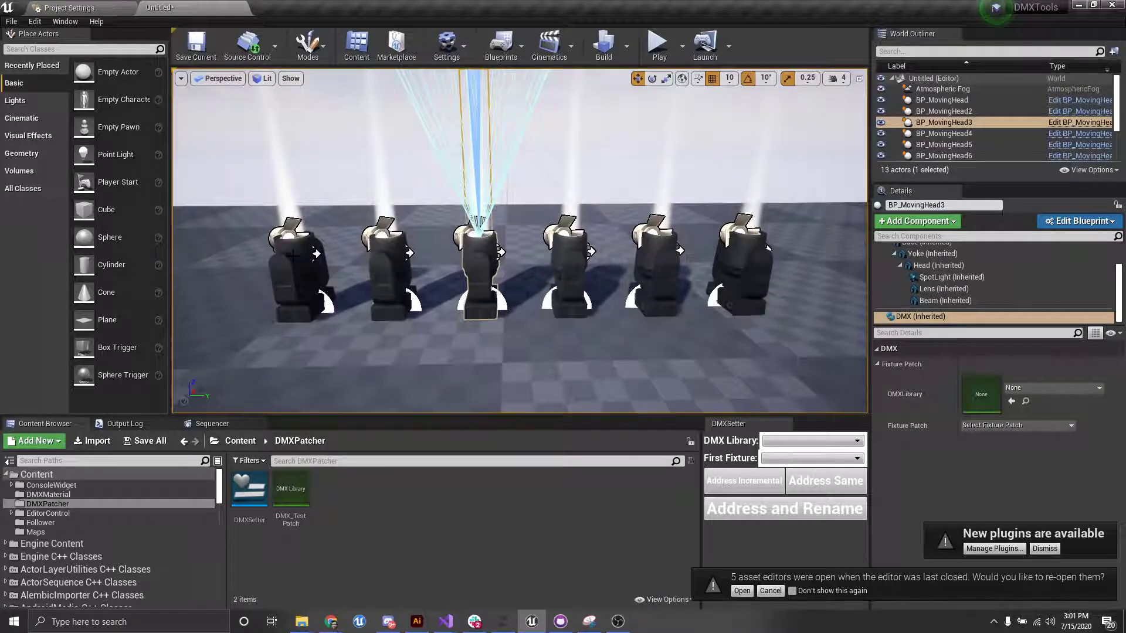
left_click(790, 443)
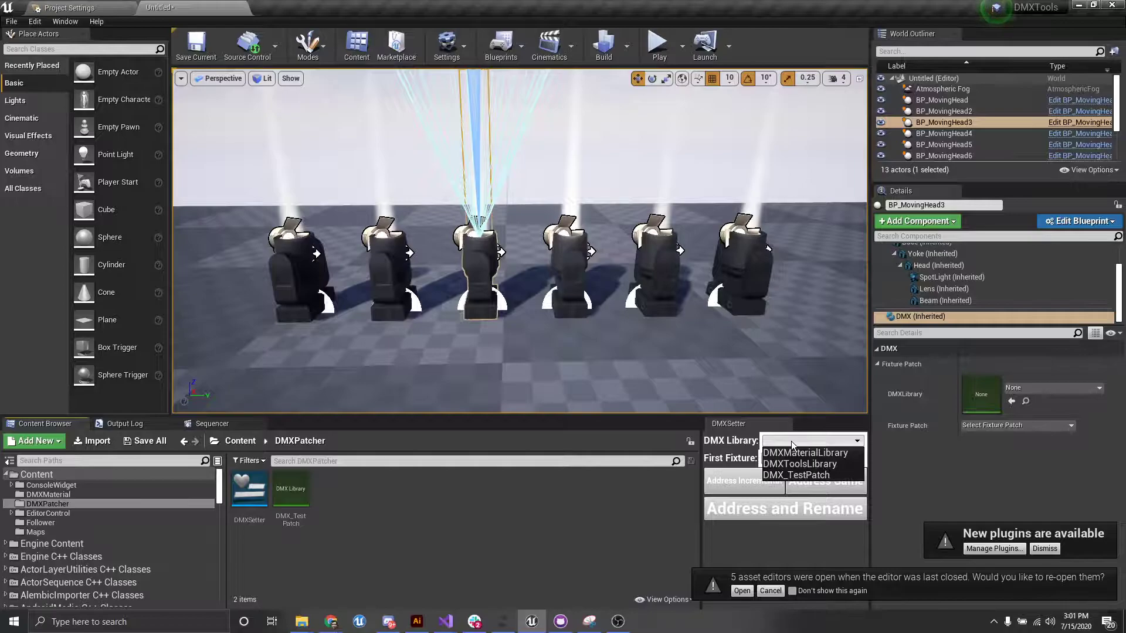
left_click(811, 474)
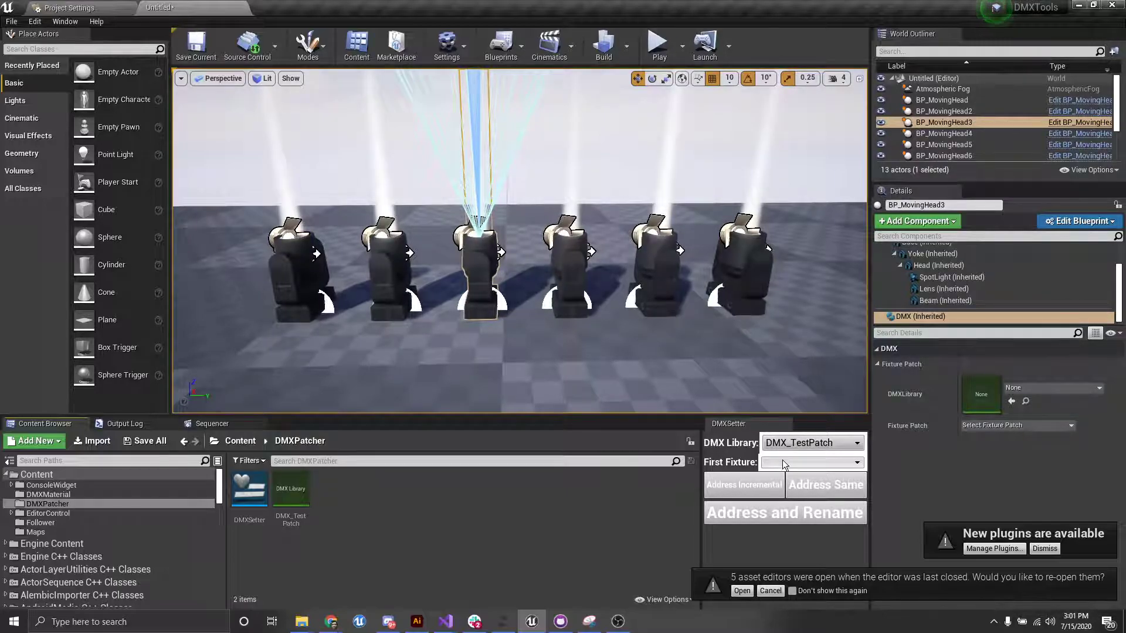
- Review the ten BeamyLight patches in the DMX_TestPatch library editor, then go back to the level
double_click(291, 491)
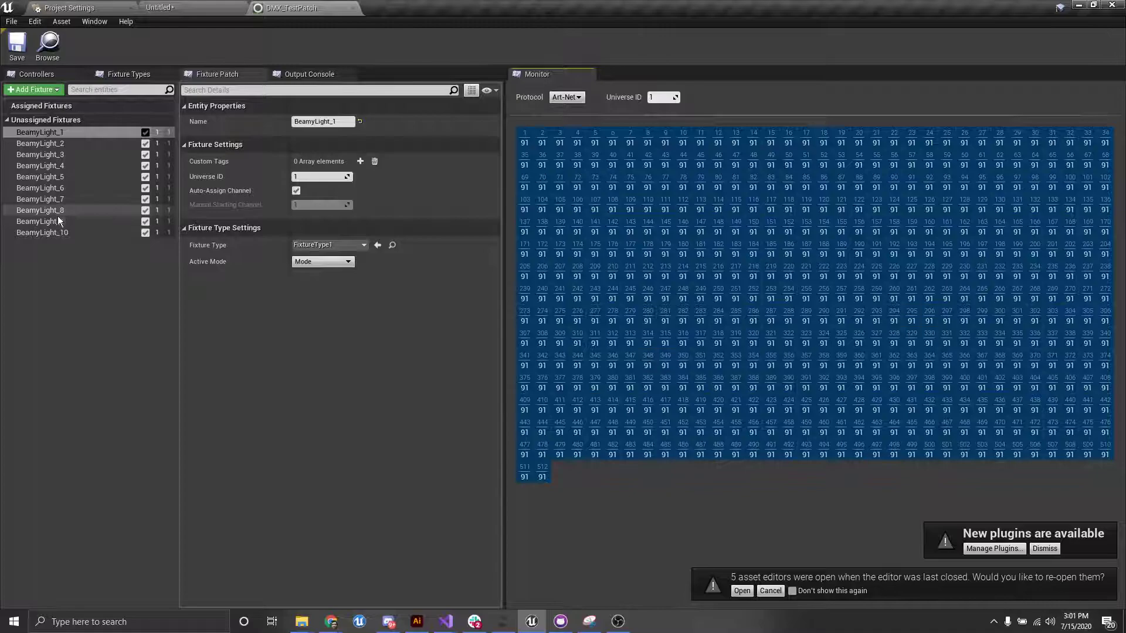
left_click(164, 9)
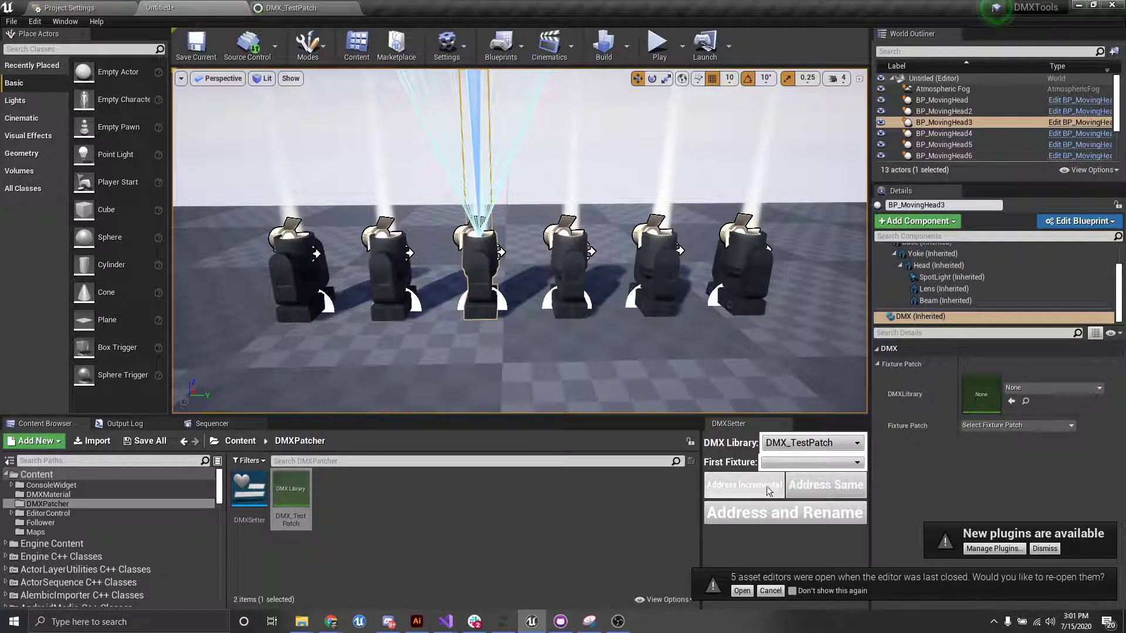
- Set DMXSetter's First Fixture to BeamyLight_1 and select BP_MovingHead in the World Outliner
left_click(809, 463)
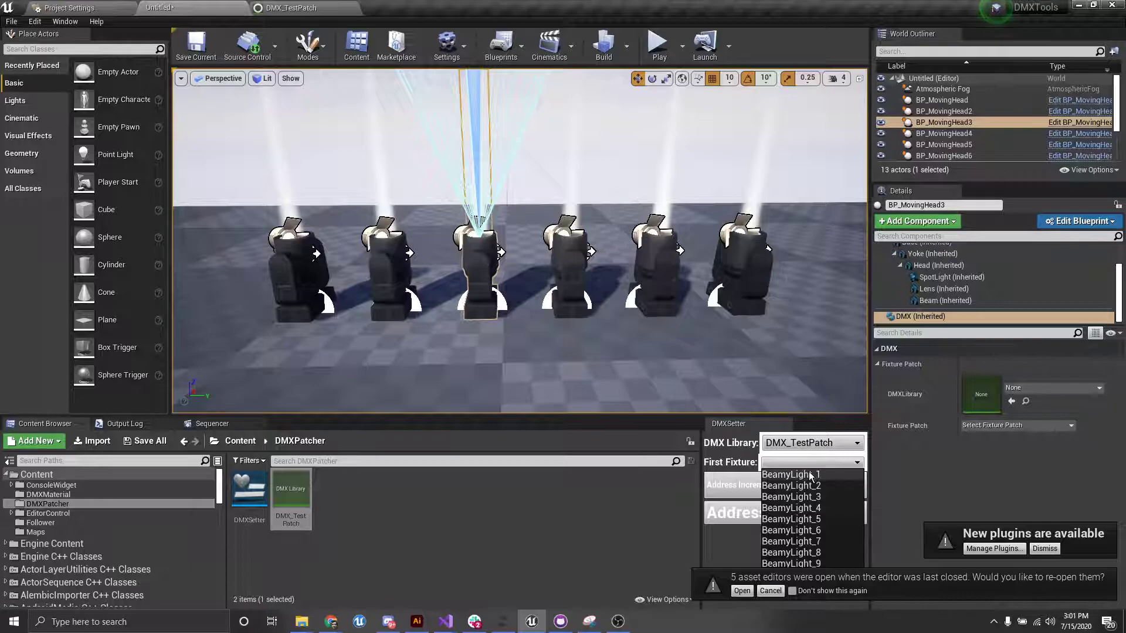
left_click(793, 478)
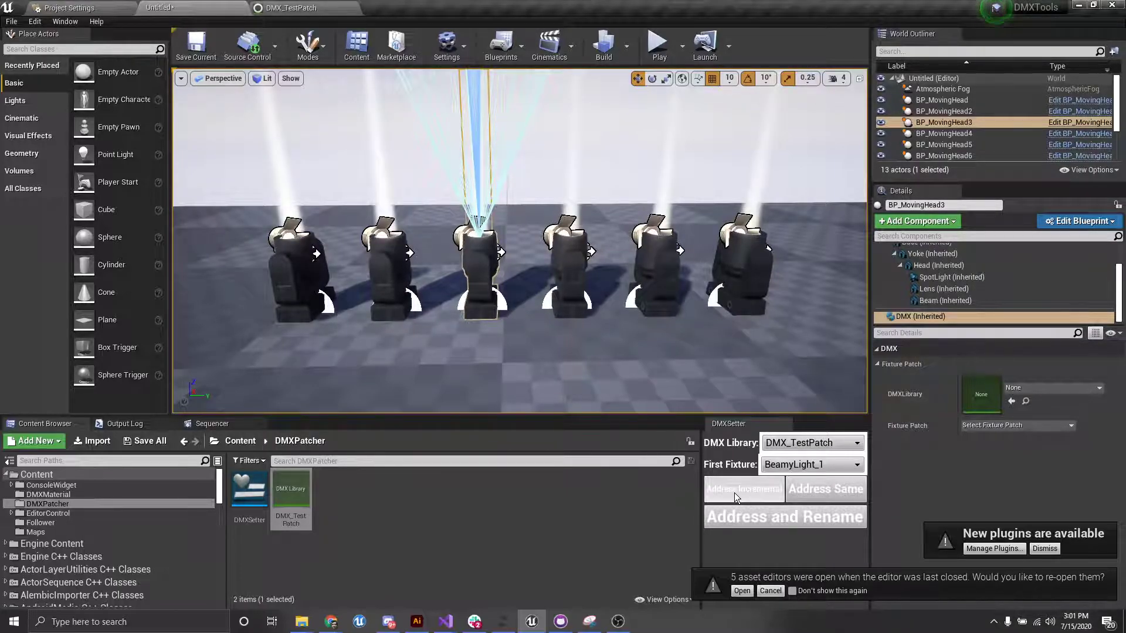
left_click(802, 519)
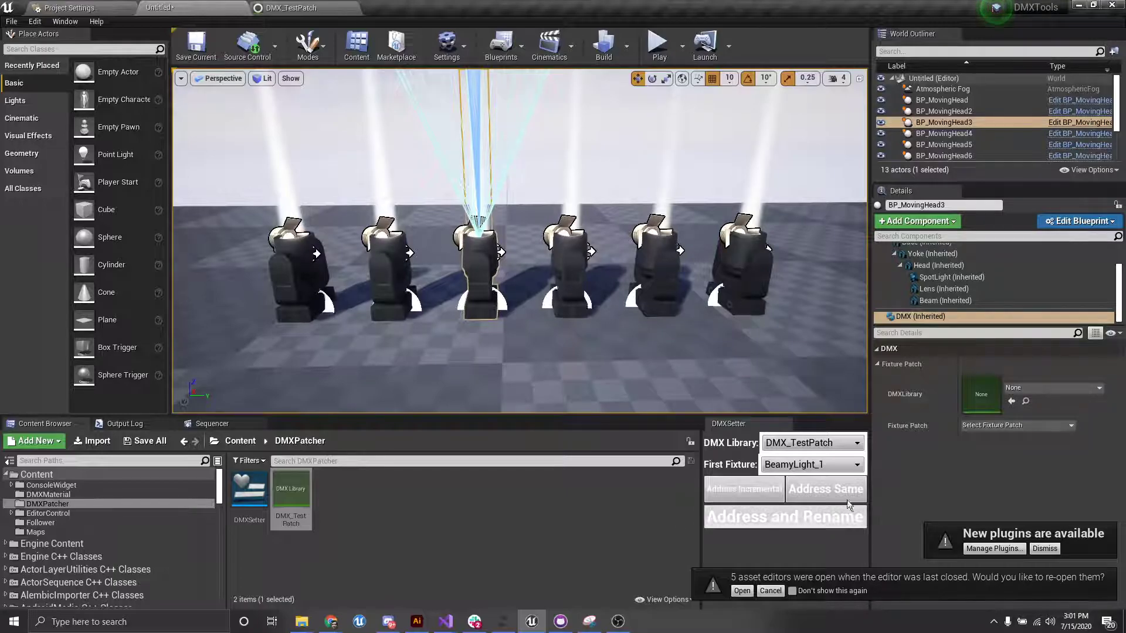
left_click(950, 100)
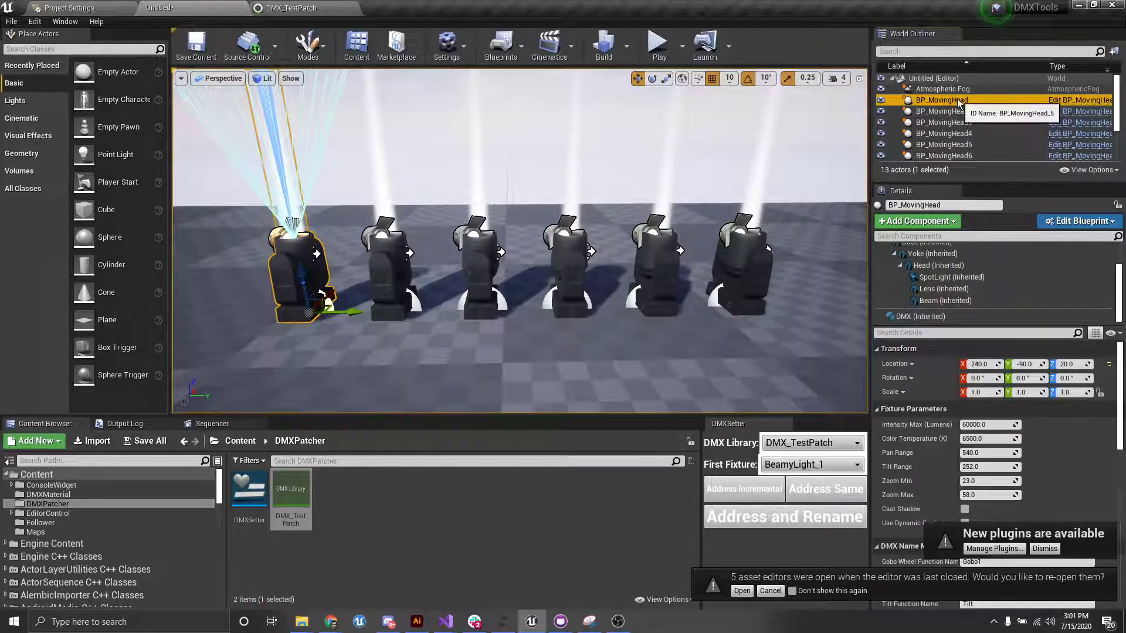
scroll(952, 117, "down", 2)
- Select all six moving heads and apply Address Incremental to patch them consecutively
left_click(952, 117, "shift")
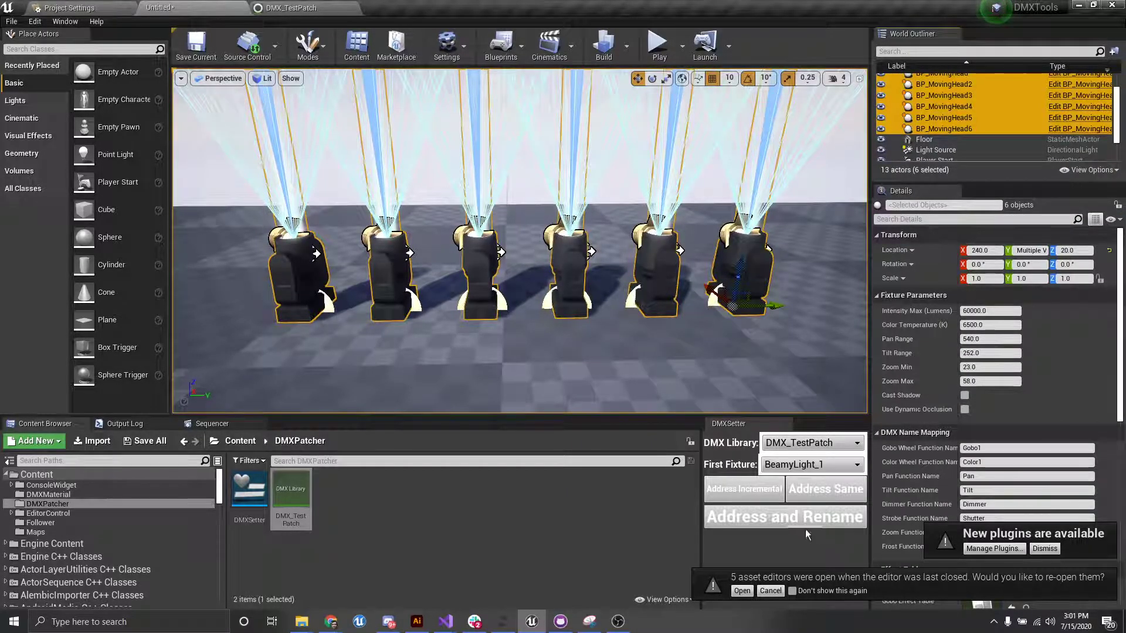
left_click(734, 488)
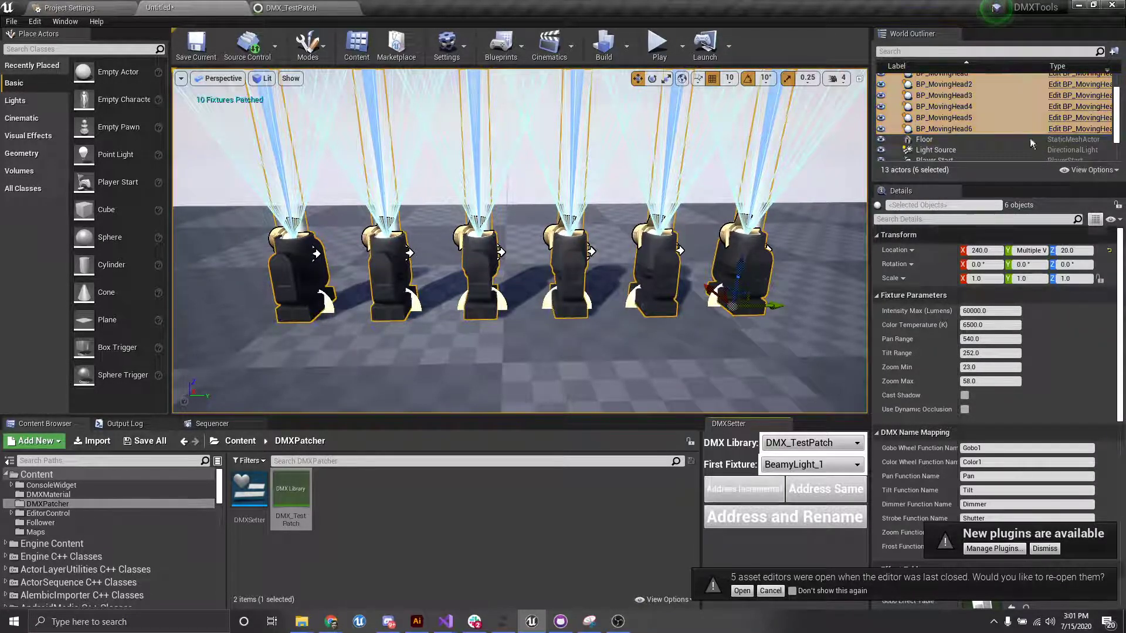
scroll(1008, 101, "up", 2)
- Verify BP_MovingHead, BP_MovingHead2 and BP_MovingHead3 are patched to BeamyLight_1, BeamyLight_2 and BeamyLight_3
left_click(1008, 101)
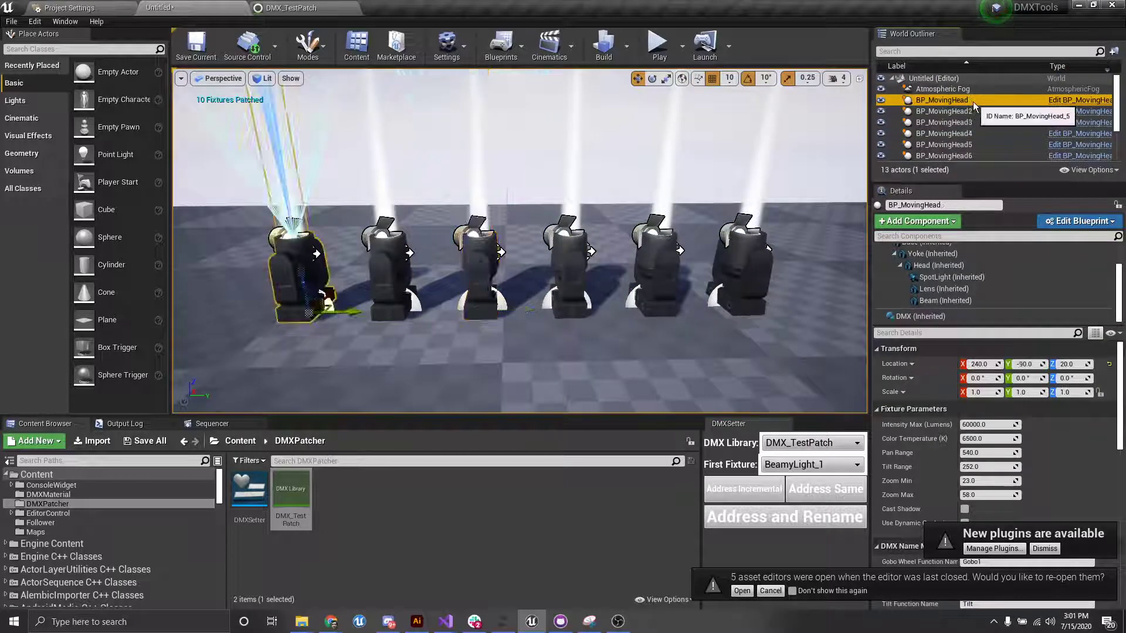
left_click(932, 316)
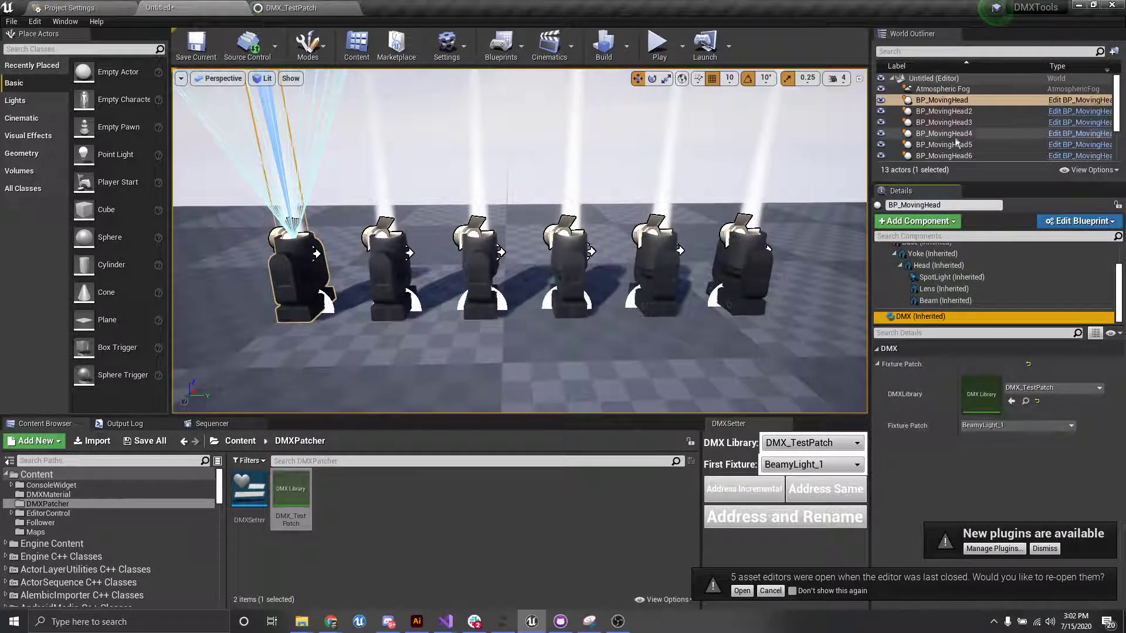
left_click(996, 111)
left_click(948, 316)
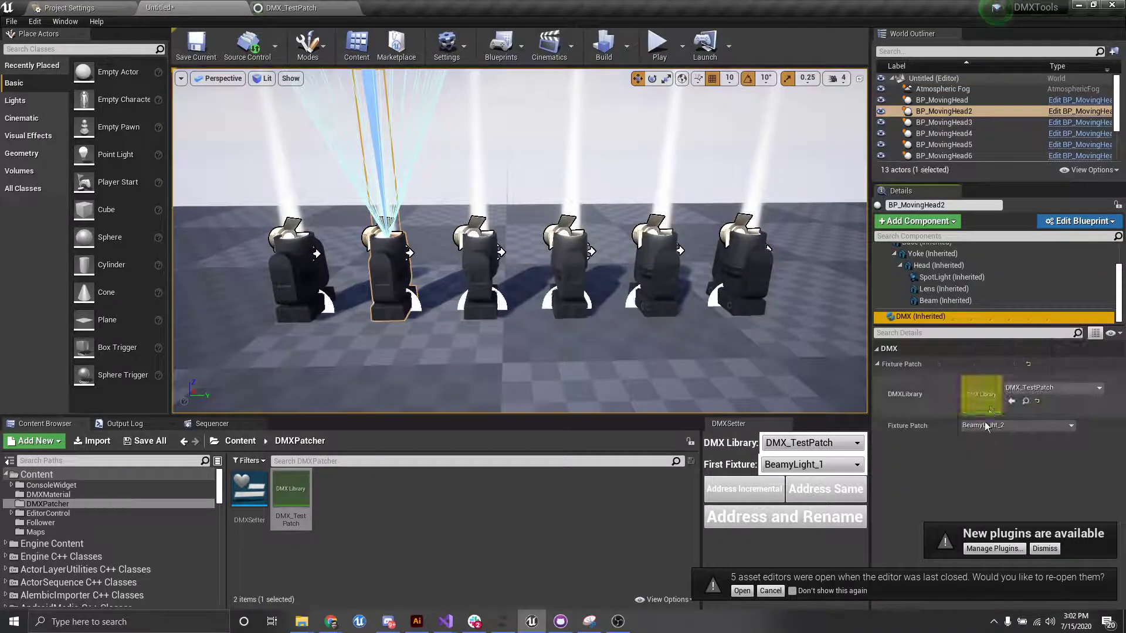
left_click(958, 122)
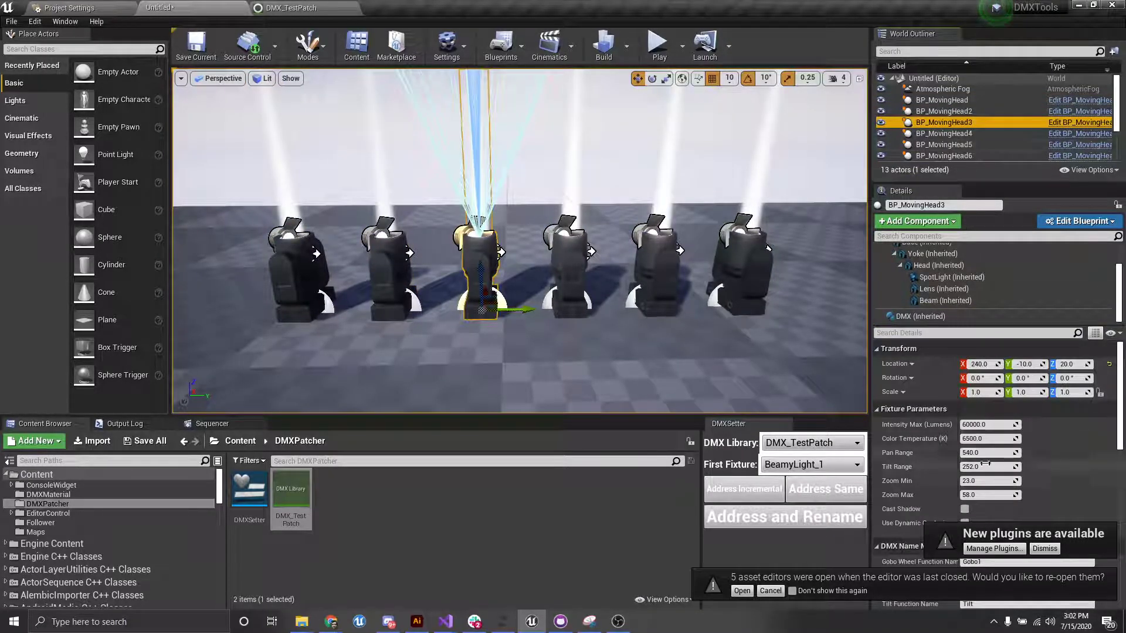
left_click(938, 315)
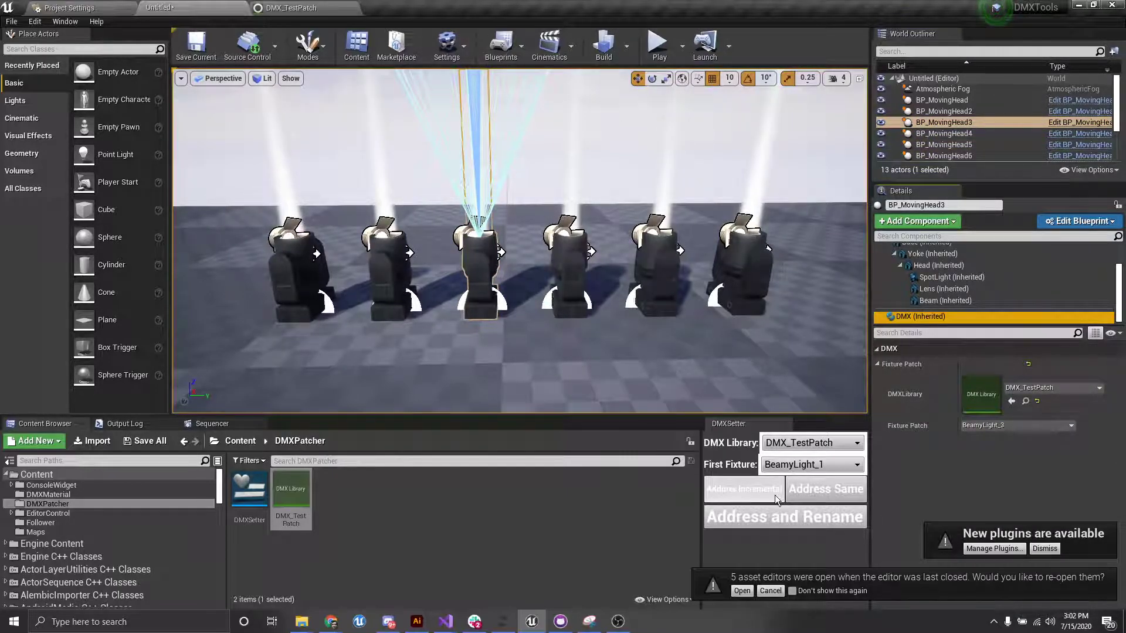
- Select all six moving heads and apply Address Same to patch them identically
left_click(960, 101)
scroll(960, 117, "down", 1)
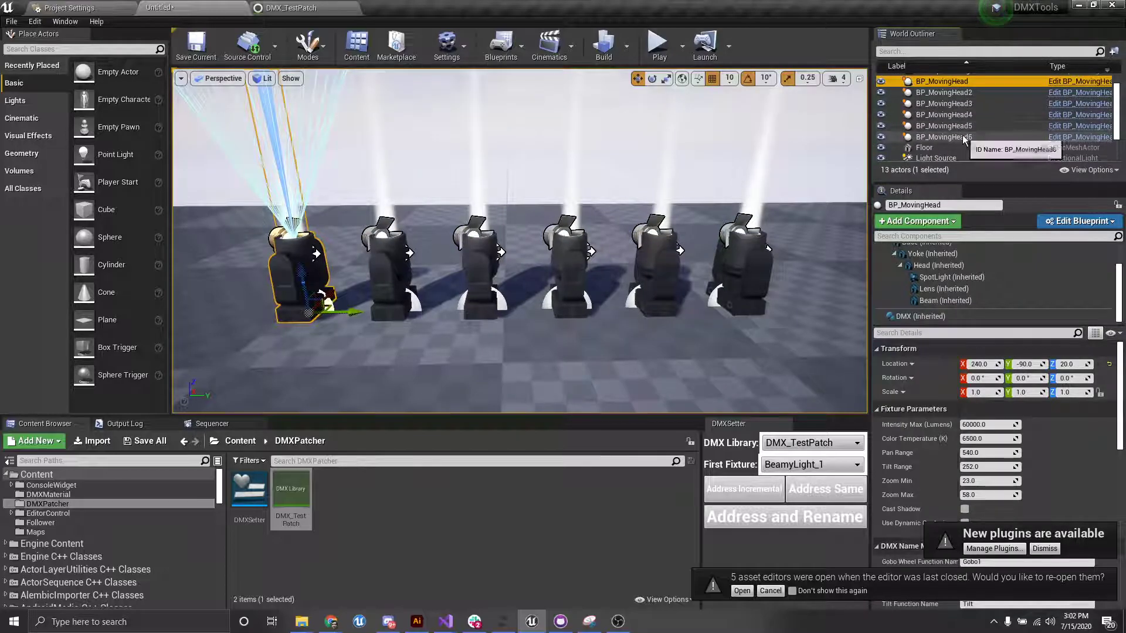
left_click(960, 136, "shift")
left_click(814, 484)
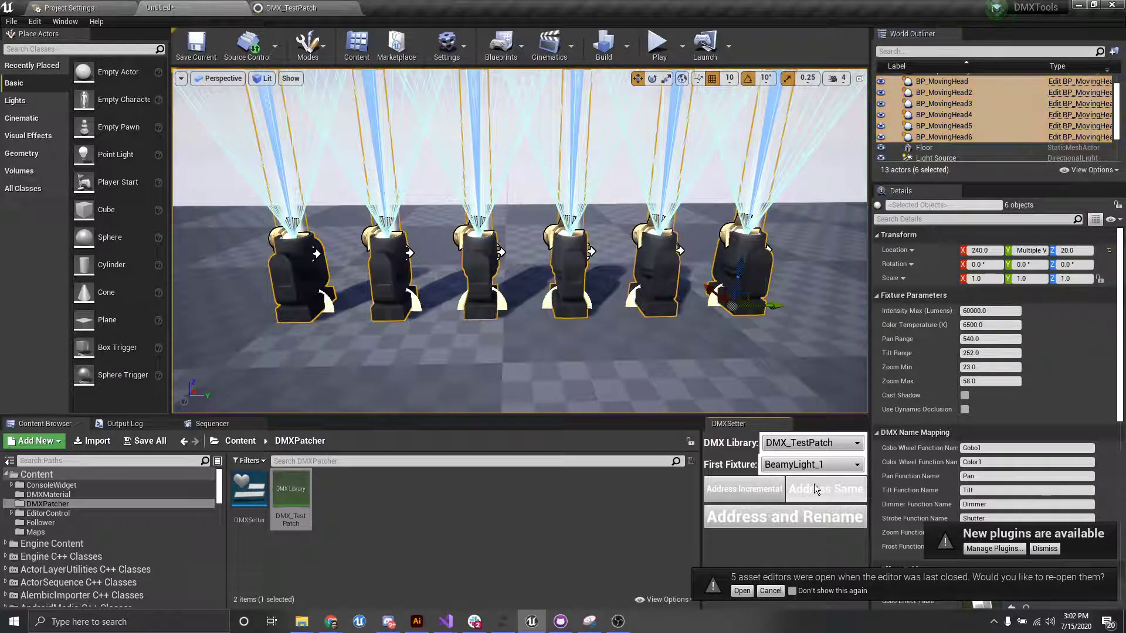
- Confirm BP_MovingHead6 shows BeamyLight_1 as its fixture patch, then reselect all six heads
left_click(978, 116)
left_click(969, 136)
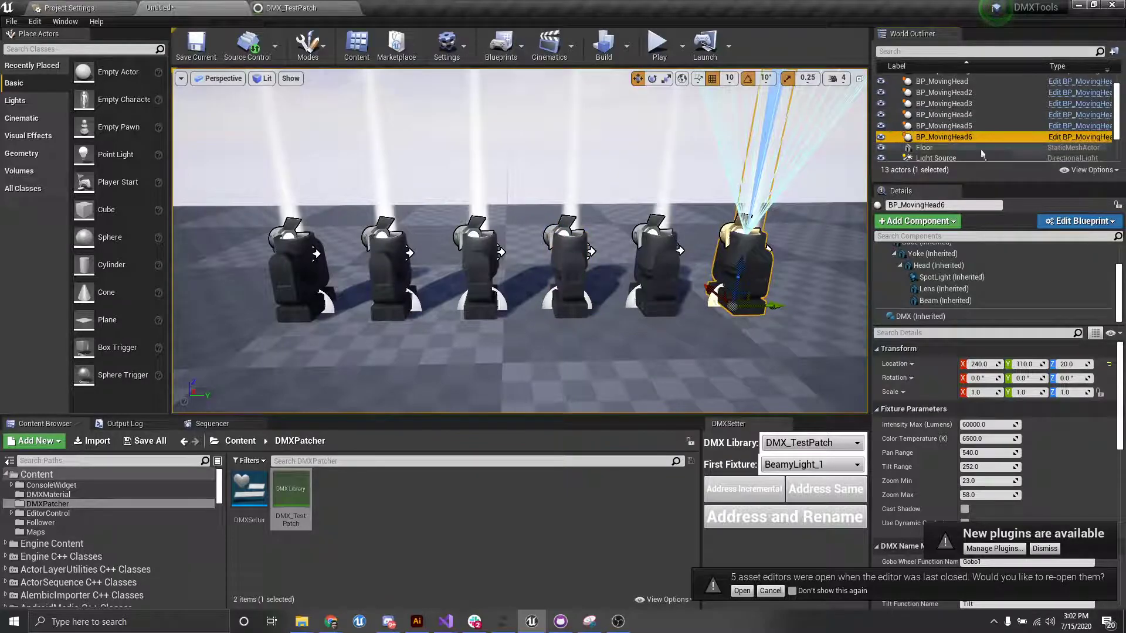
left_click(930, 316)
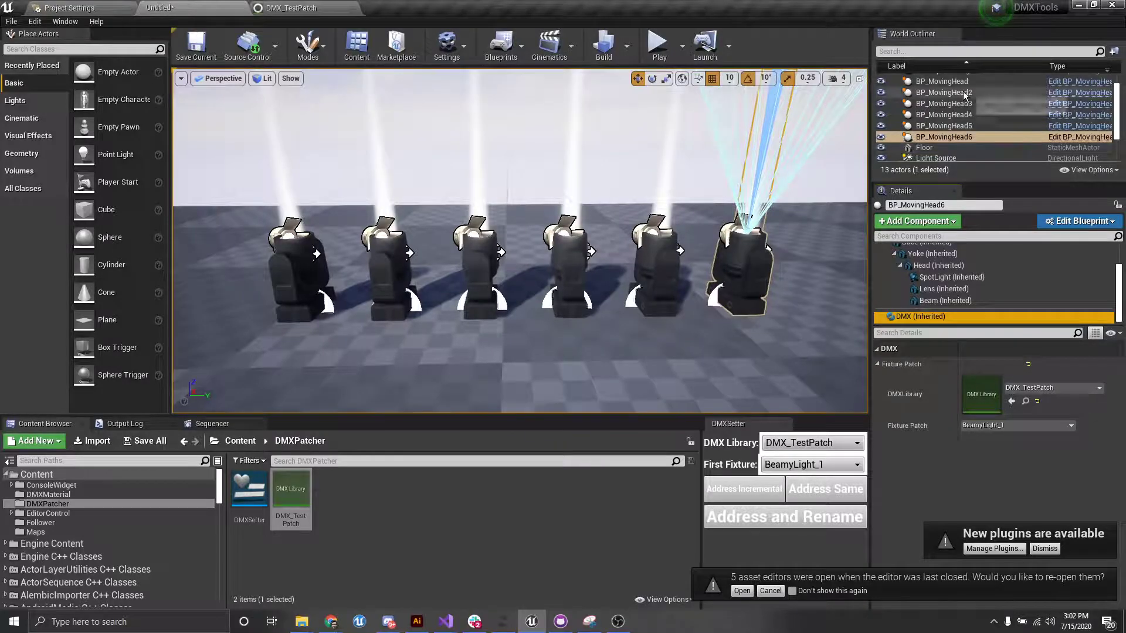
scroll(966, 113, "up", 2)
scroll(973, 136, "down", 1)
left_click(976, 138, "shift")
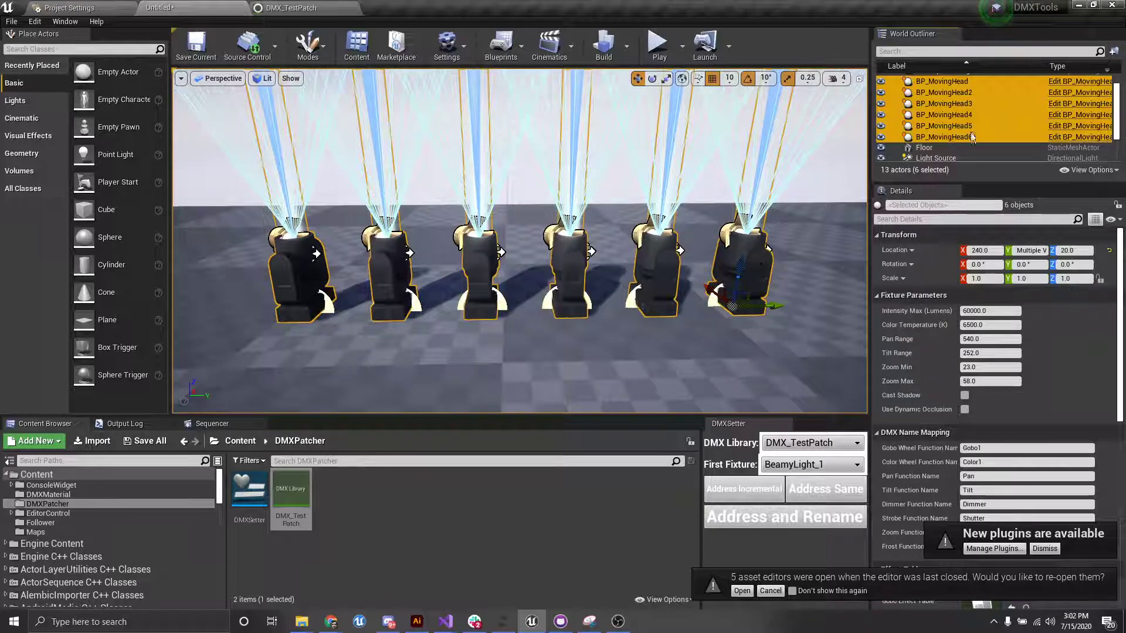
left_click(739, 516)
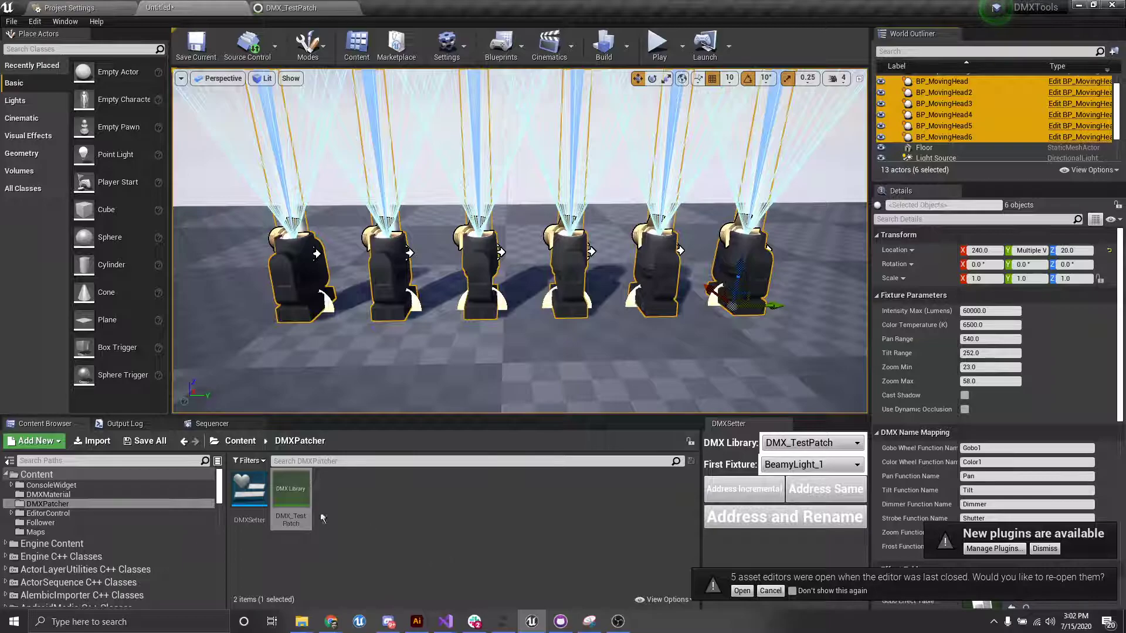
- Review the DMX_TestPatch fixtures, then patch the six moving heads and rename them BeamyLight_1–6
left_click(290, 488)
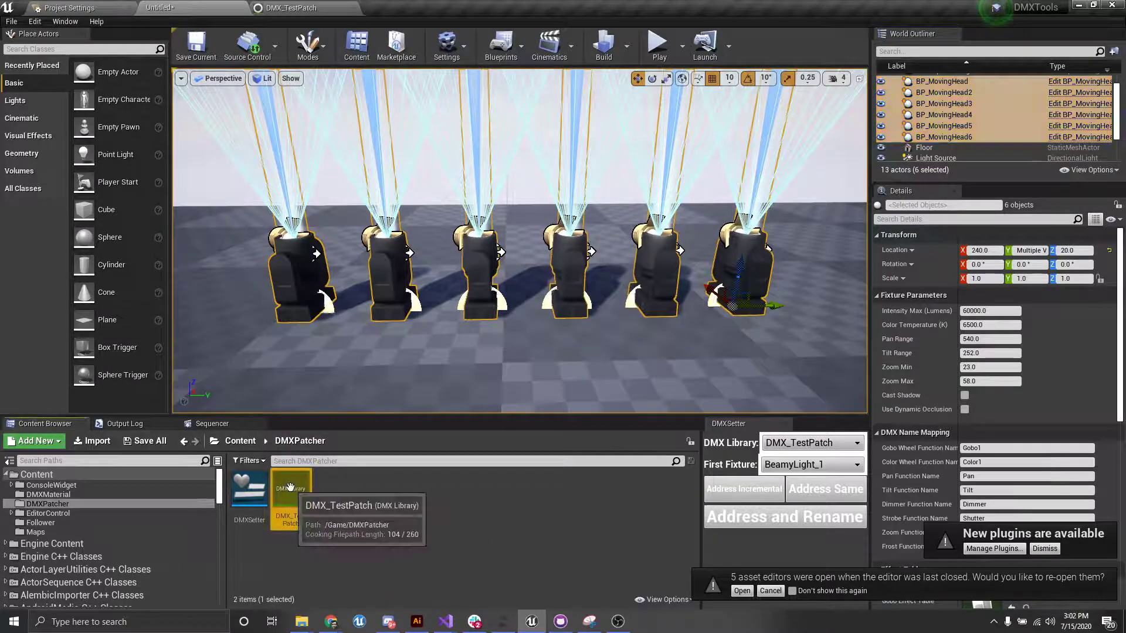
double_click(291, 488)
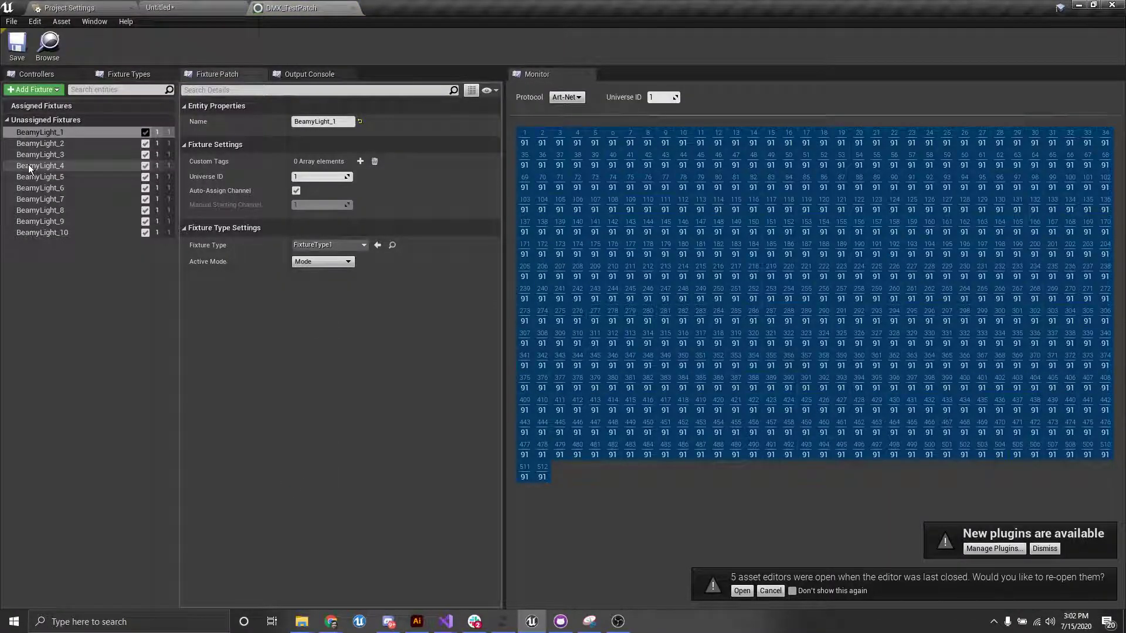
left_click(197, 8)
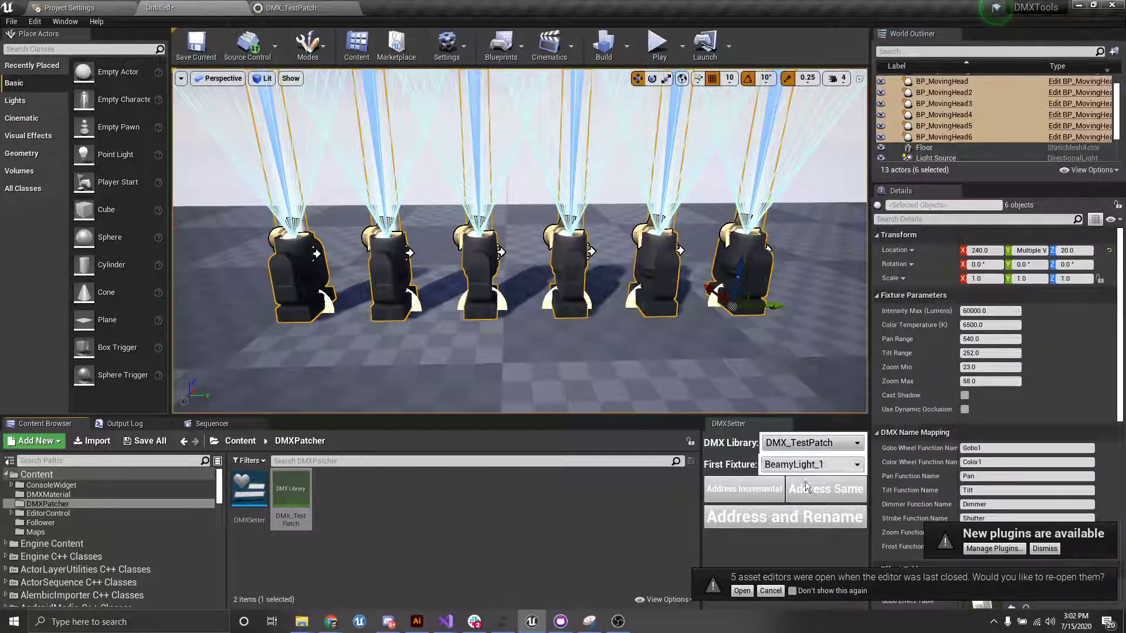
left_click(777, 517)
- Check the DMX Fixture Patch on BeamyLight_6, _5 and _4, then select BeamyLight_1
scroll(986, 118, "up", 1)
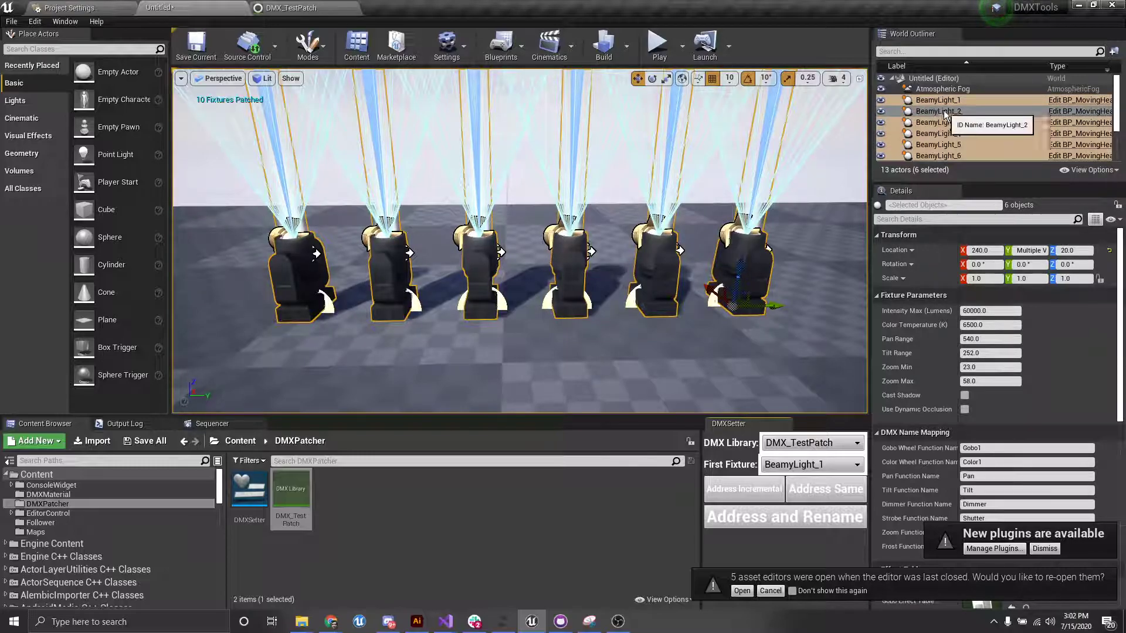
scroll(959, 145, "down", 1)
left_click(965, 140)
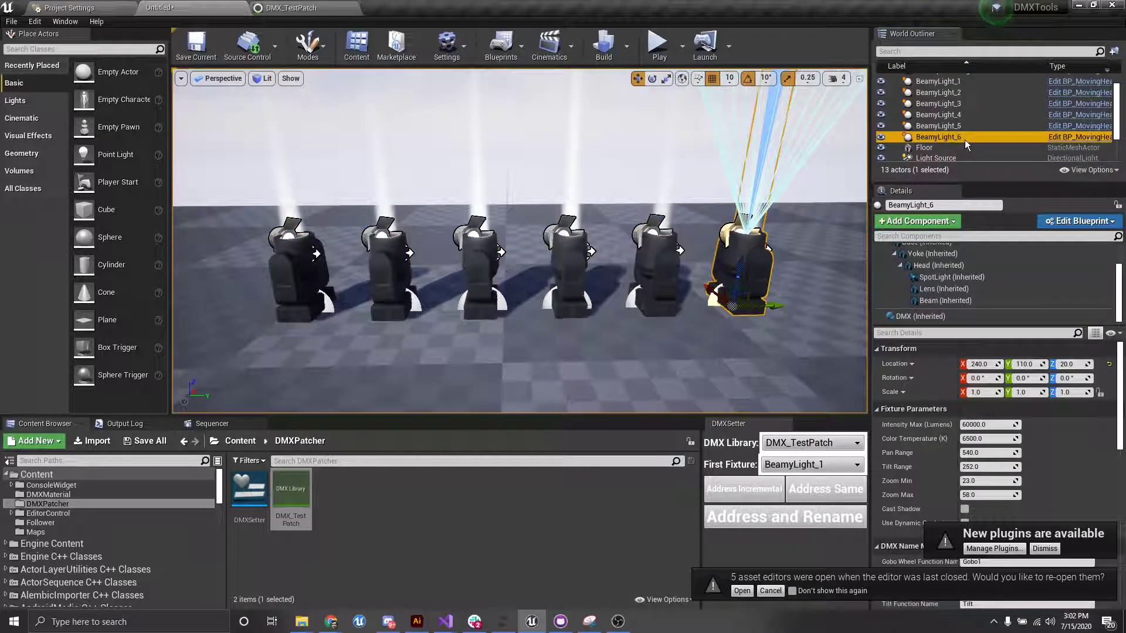
left_click(975, 319)
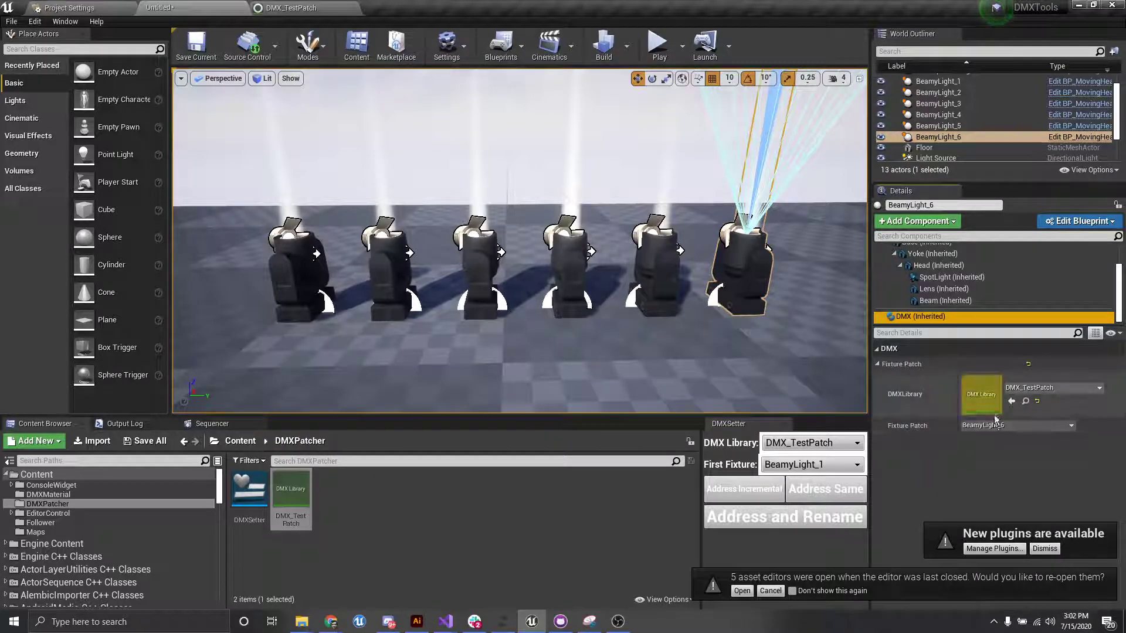
left_click(955, 127)
left_click(922, 316)
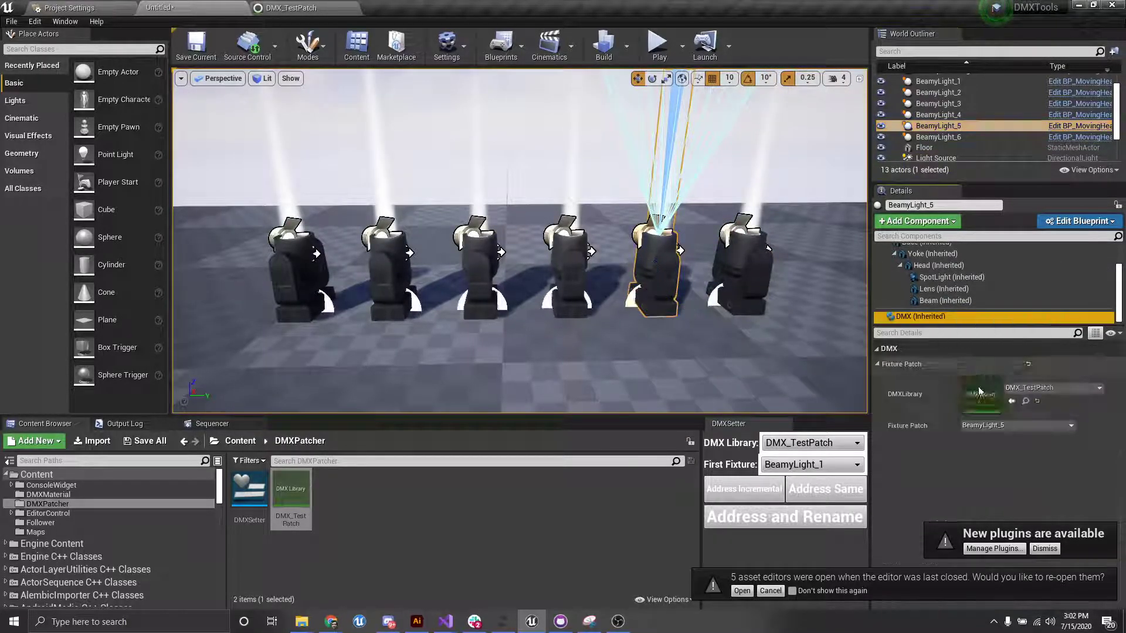
left_click(957, 115)
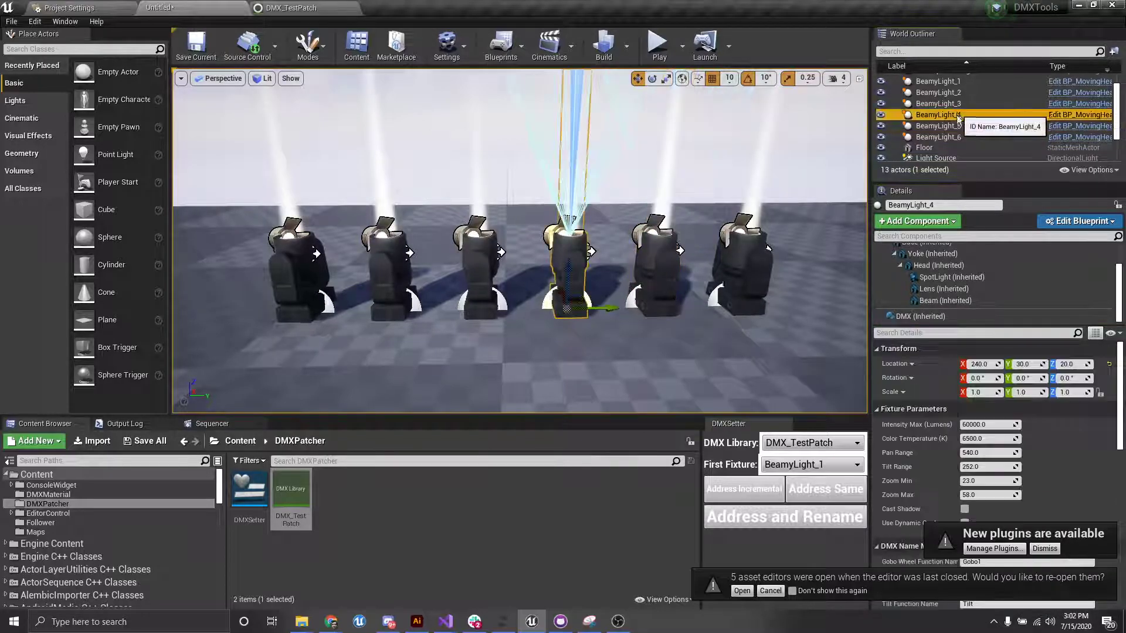
left_click(944, 316)
scroll(981, 154, "up", 2)
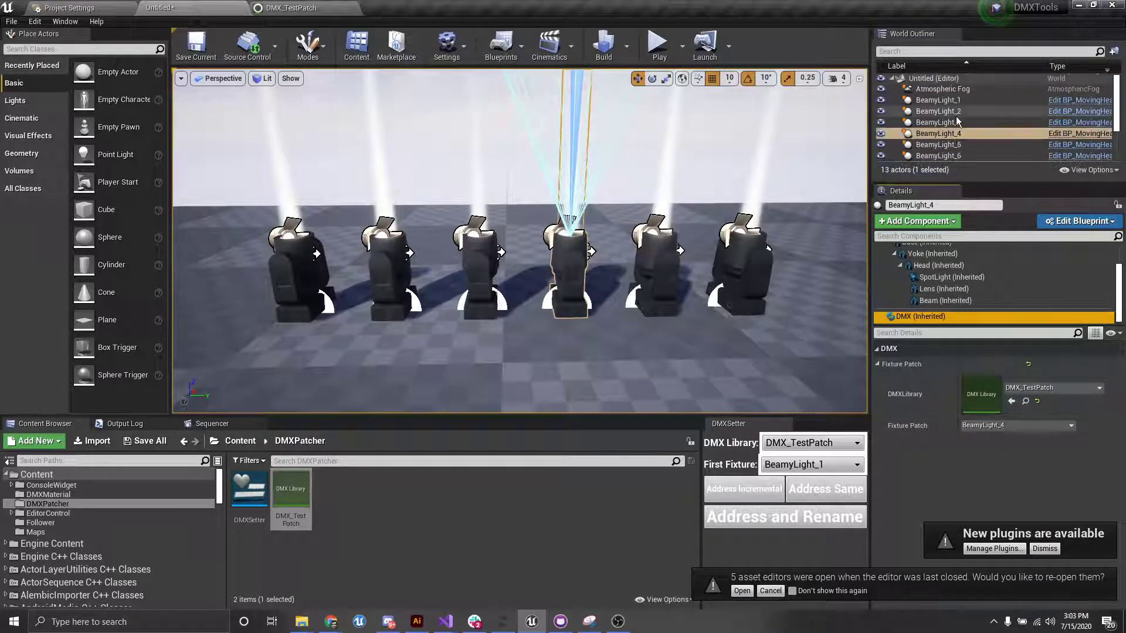
left_click(962, 100)
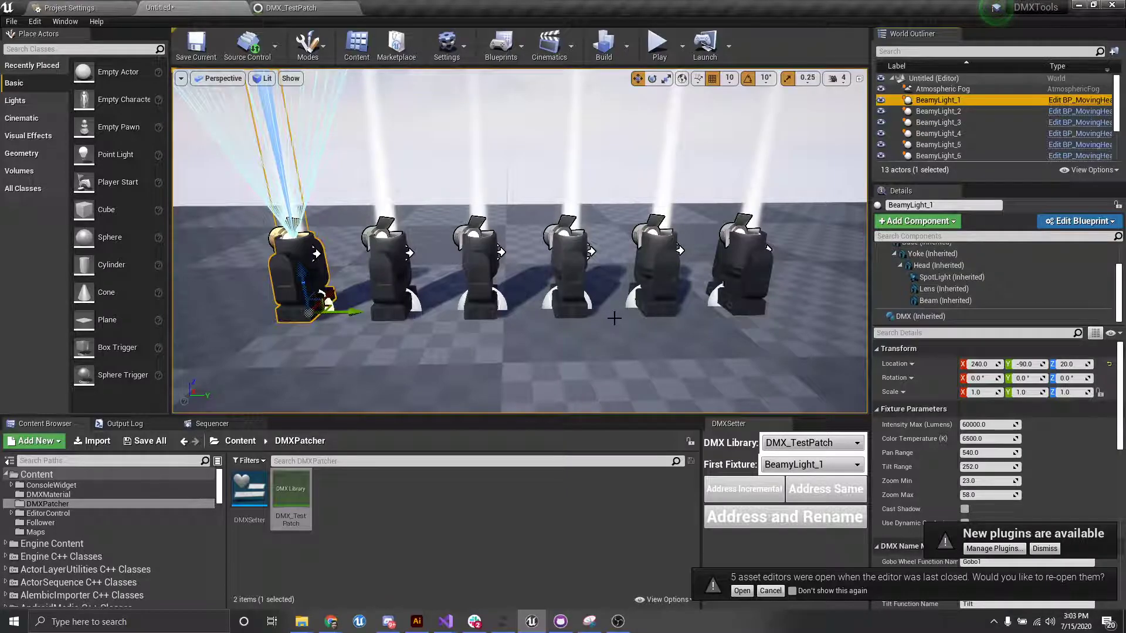